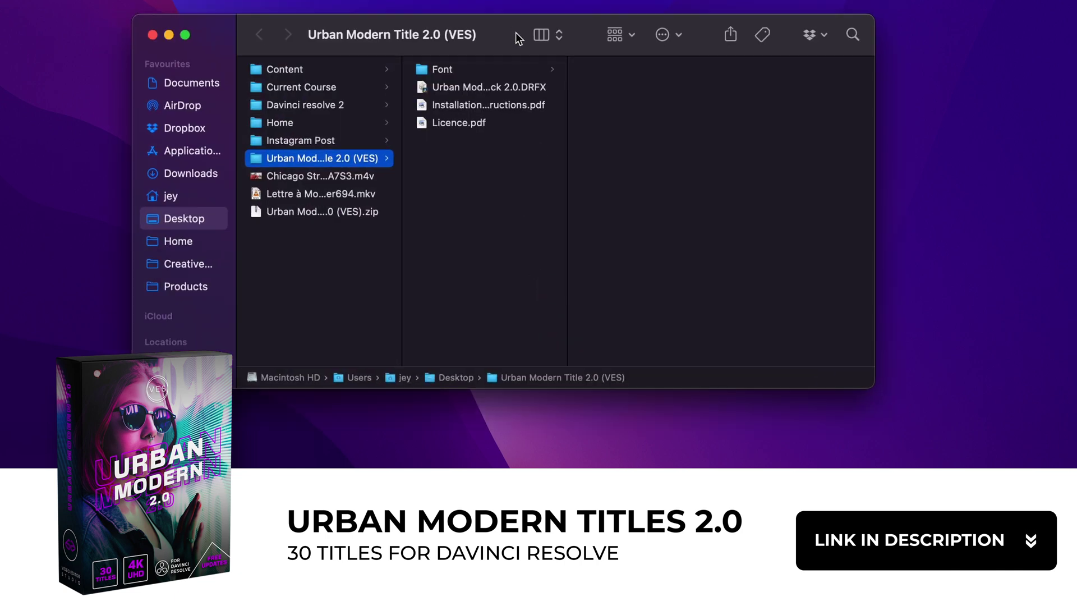
Preview the pack's licence PDF, installation PDF, DRFX bundle and BasementGrotesque-Black font
click(456, 123)
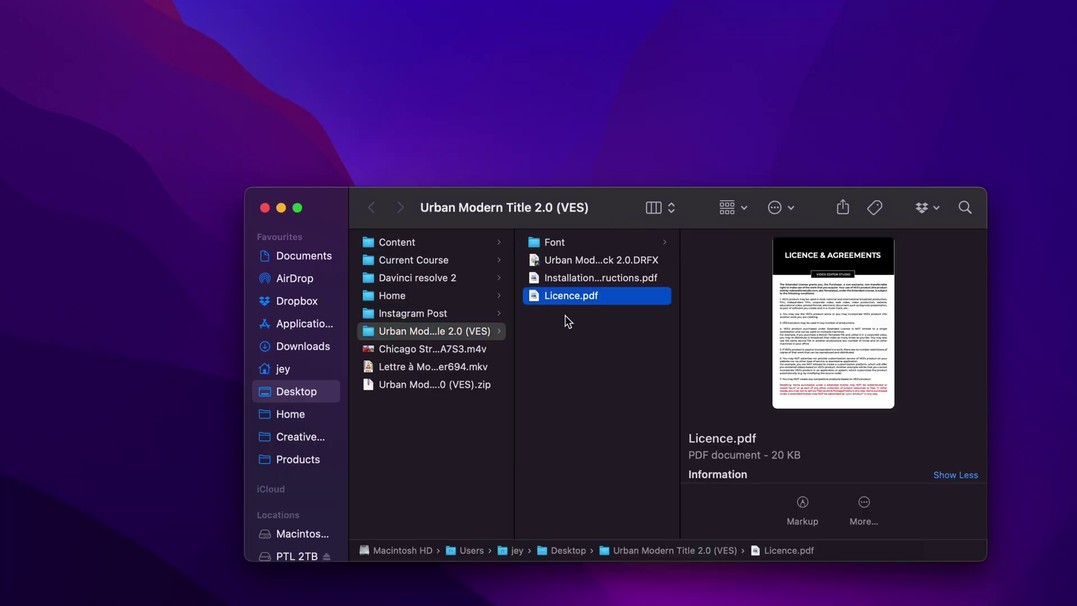
click(564, 280)
click(571, 260)
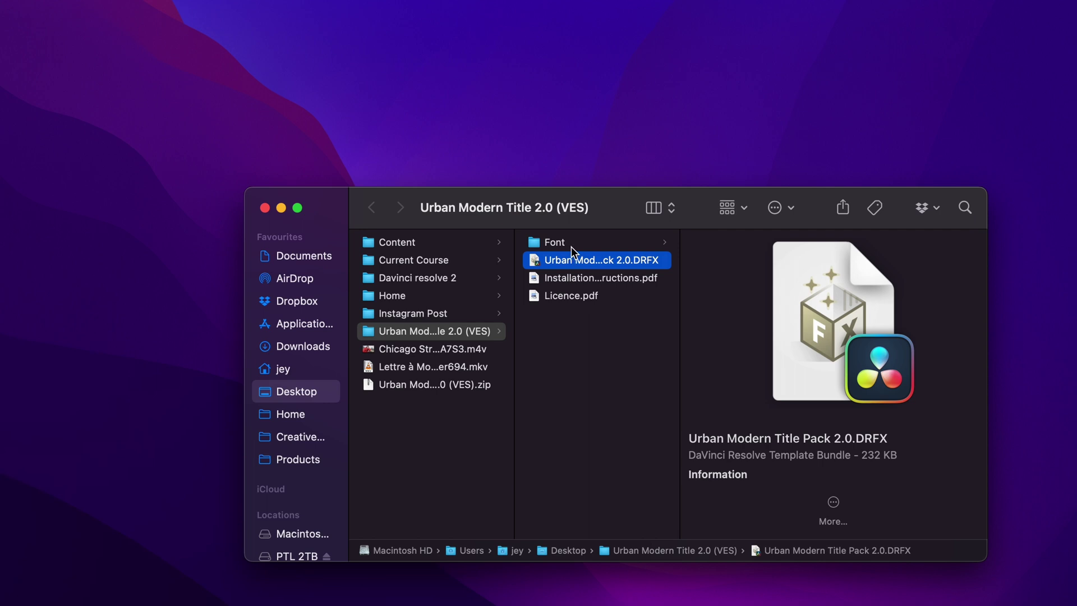
click(571, 245)
click(740, 247)
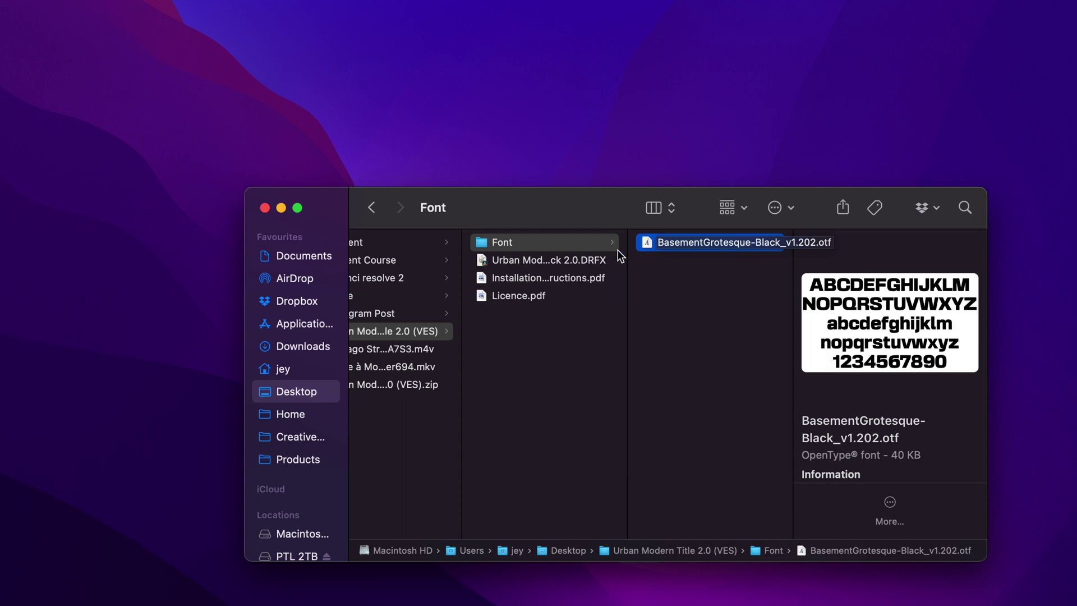
Install the Urban Modern Title Pack 2.0 DRFX bundle into Resolve, overwriting the existing copy
click(567, 260)
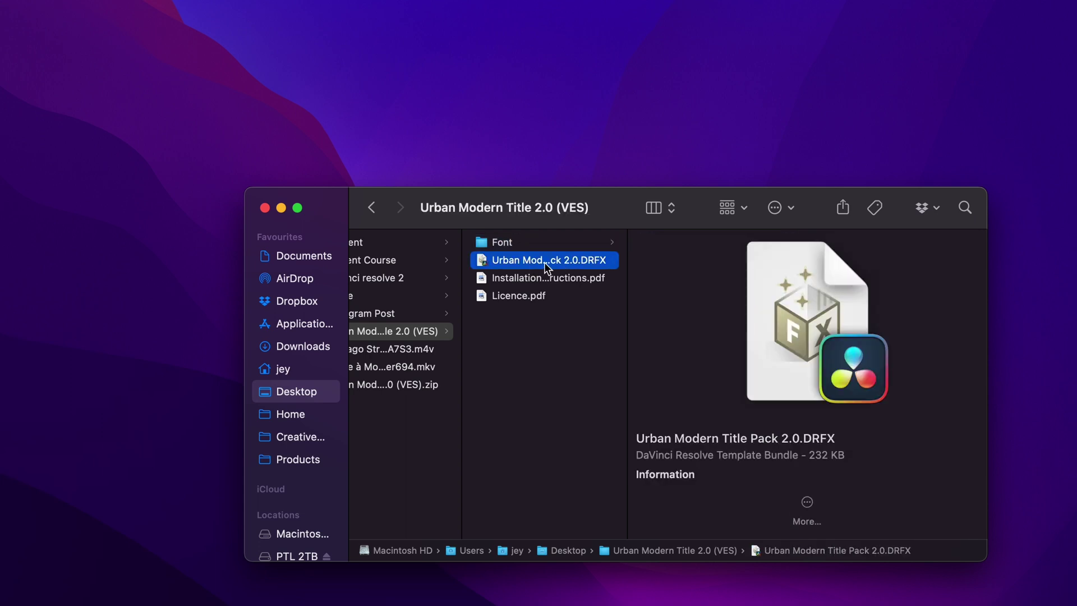
double_click(544, 261)
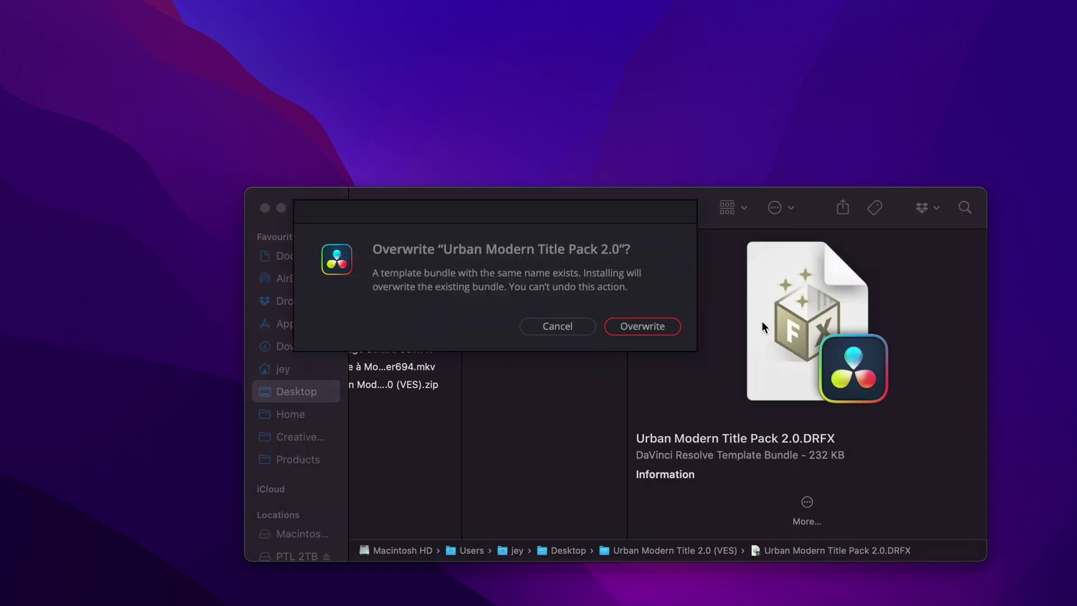
click(656, 327)
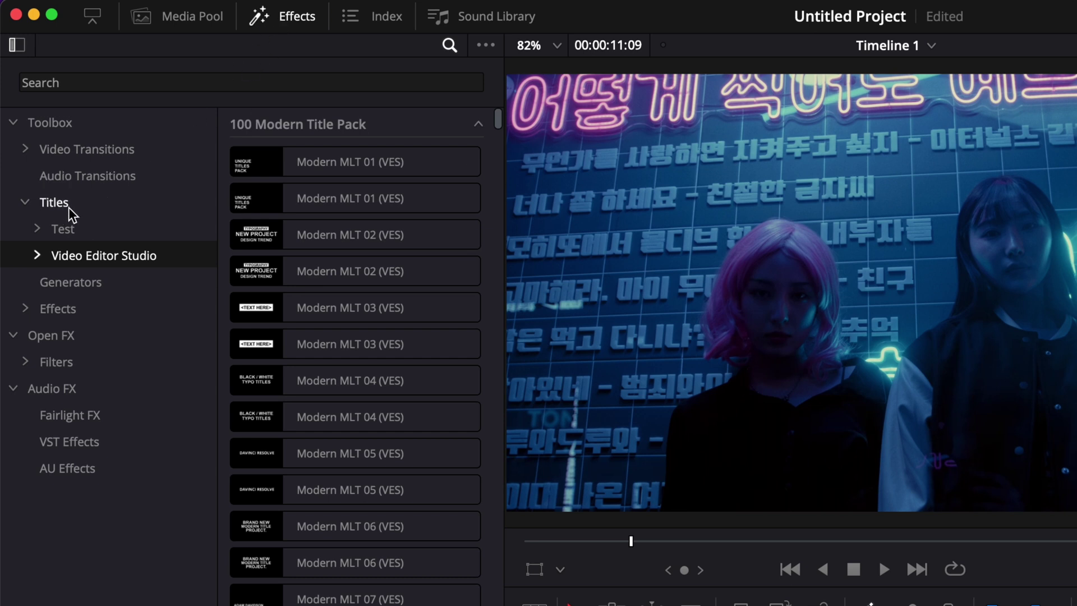
Expand the Video Editor Studio titles to browse the Urban Modern Title Pack, then show all titles
click(37, 256)
scroll(137, 533, down, 15)
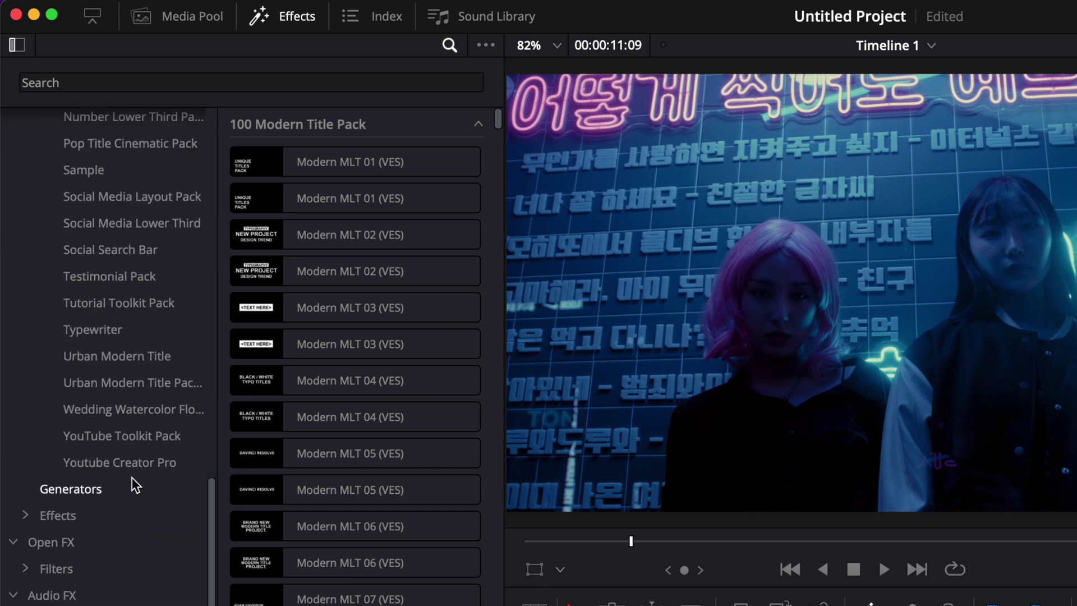
click(108, 379)
scroll(108, 342, up, 15)
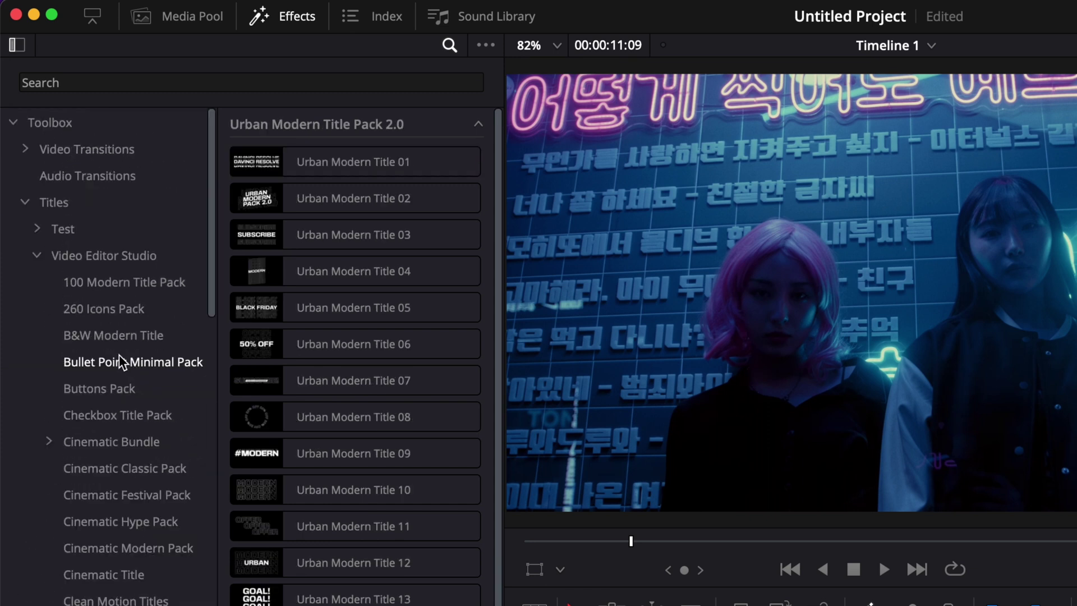
click(59, 205)
Filter the titles by 'urban' and preview Urban Modern Title 02
click(58, 83)
text(urban)
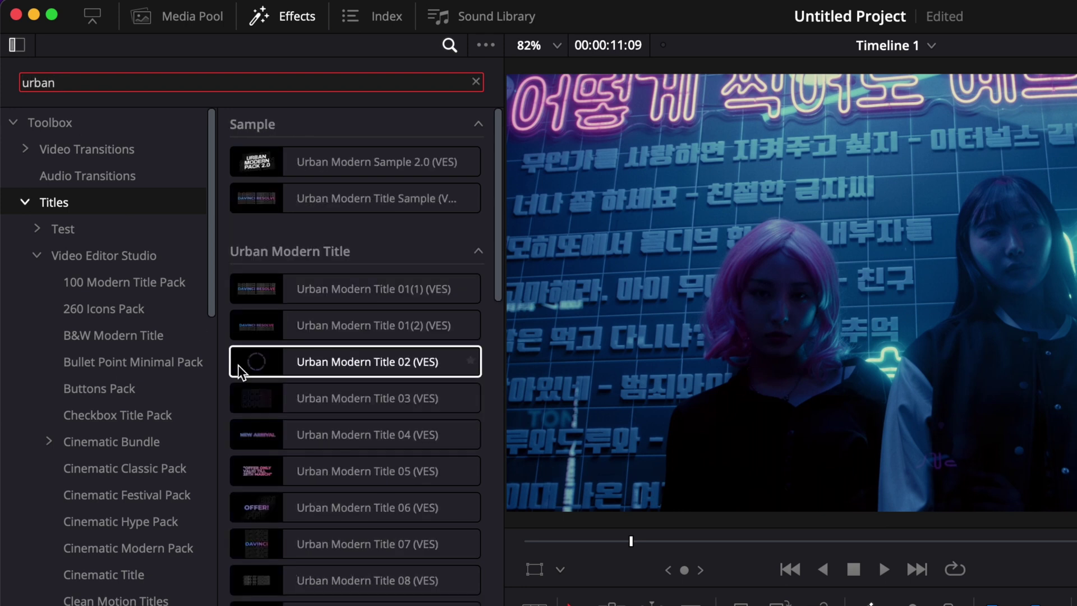
scroll(318, 314, down, 20)
scroll(322, 322, up, 10)
click(337, 393)
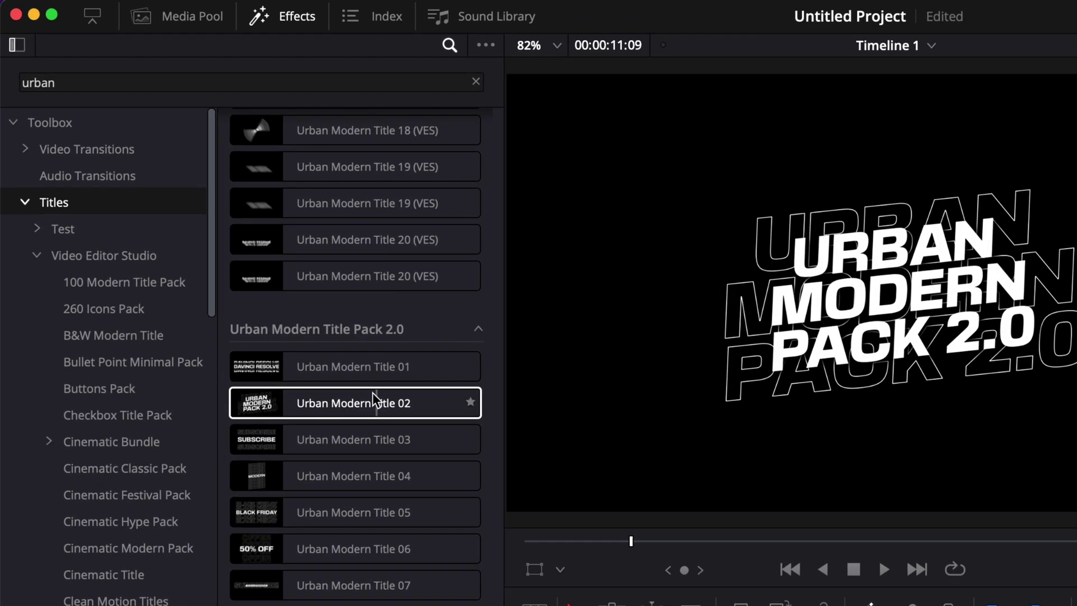
Place Urban Modern Title 01 on track V2 above the footage and play a preview
click(203, 231)
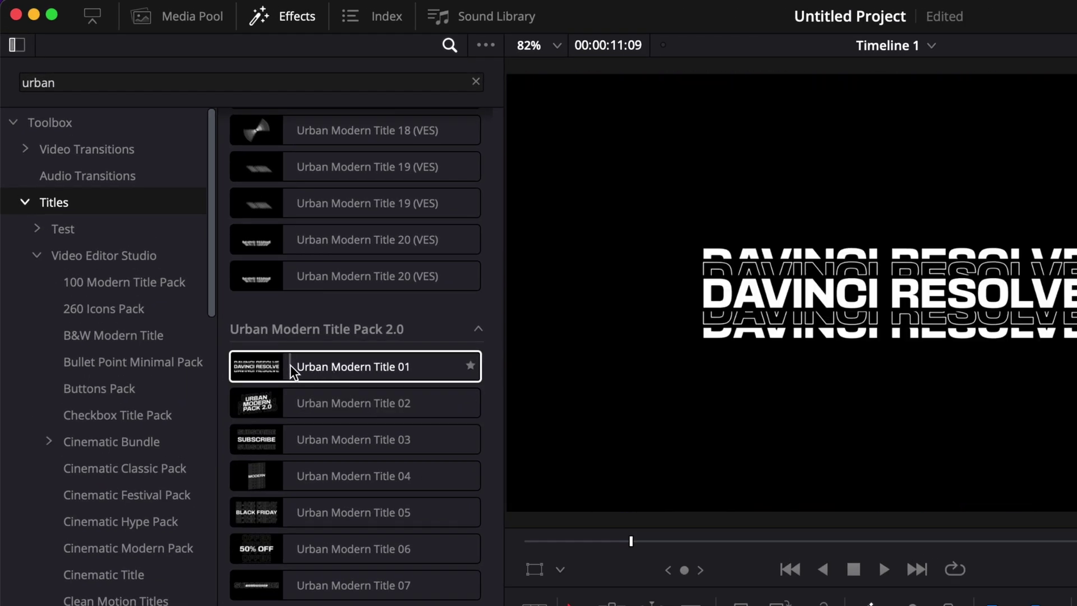
drag(373, 359, 743, 605)
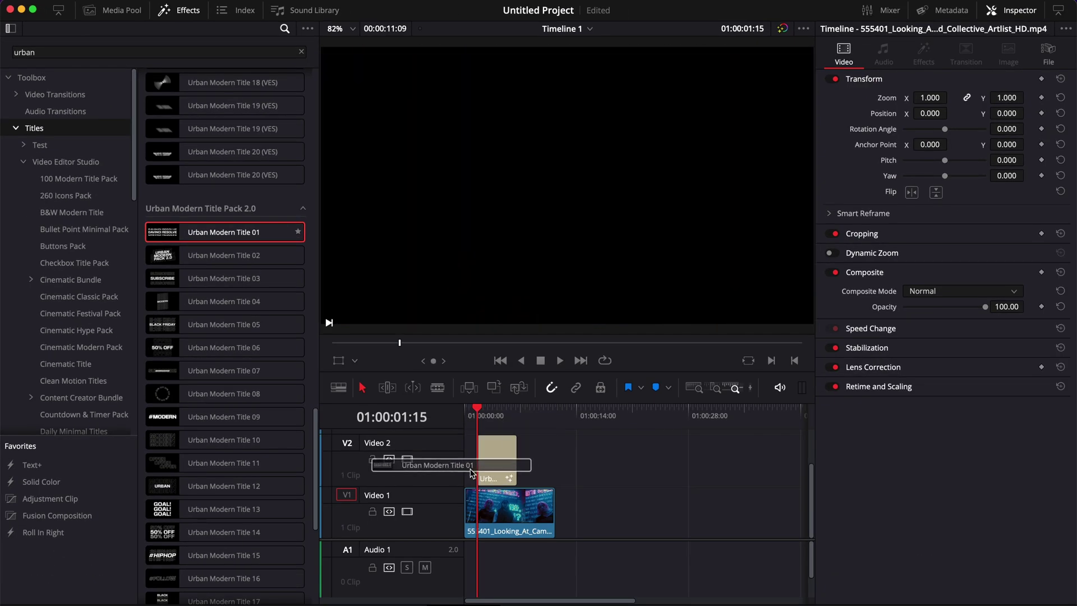
drag(471, 473, 471, 473)
key(space)
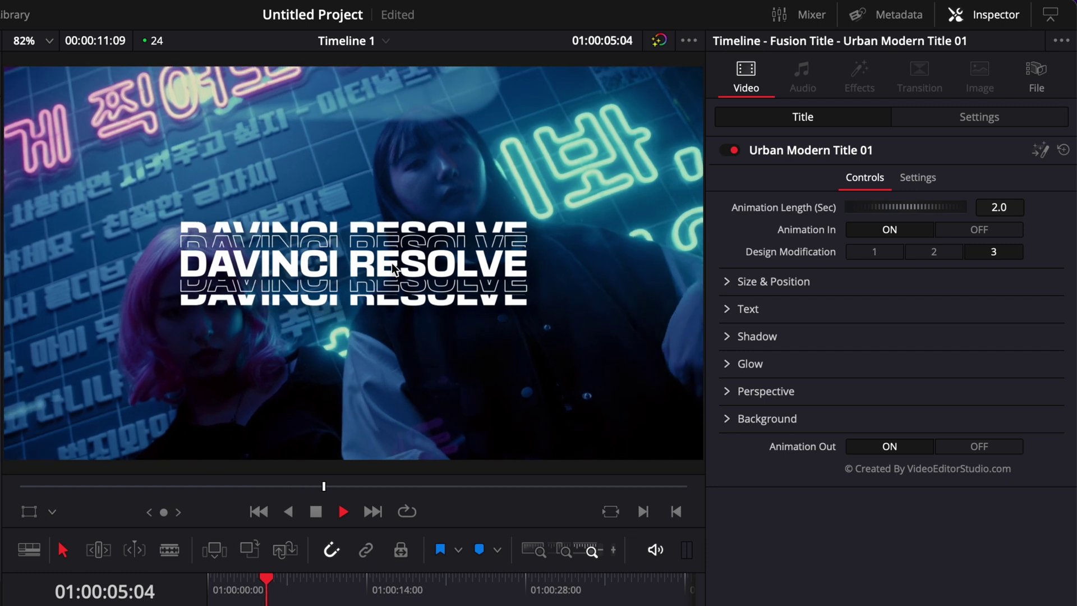
key(space)
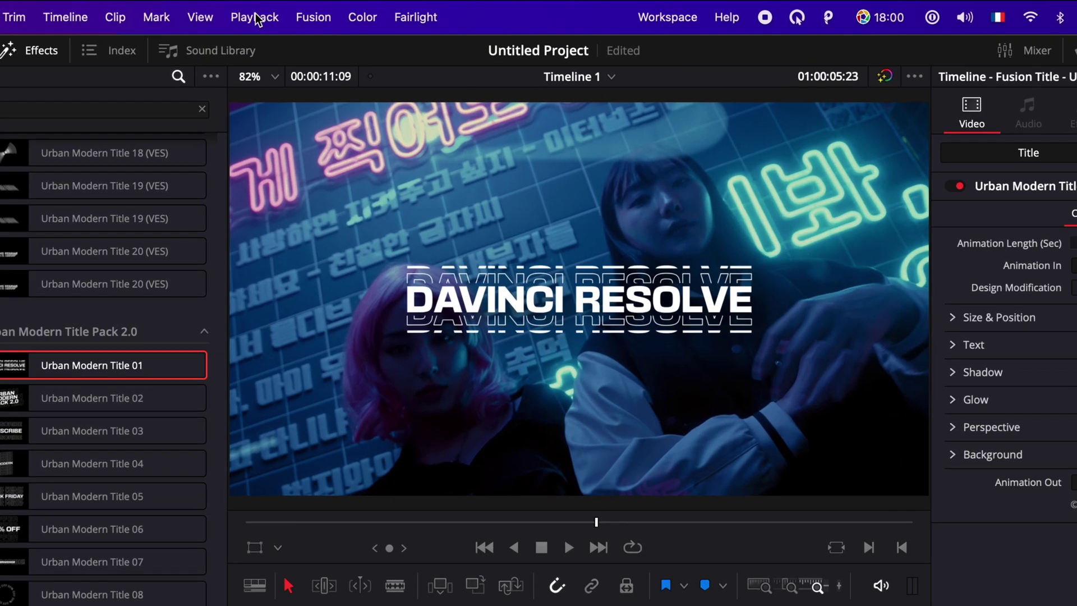
Lower the timeline proxy resolution and set the render cache to User
click(151, 0)
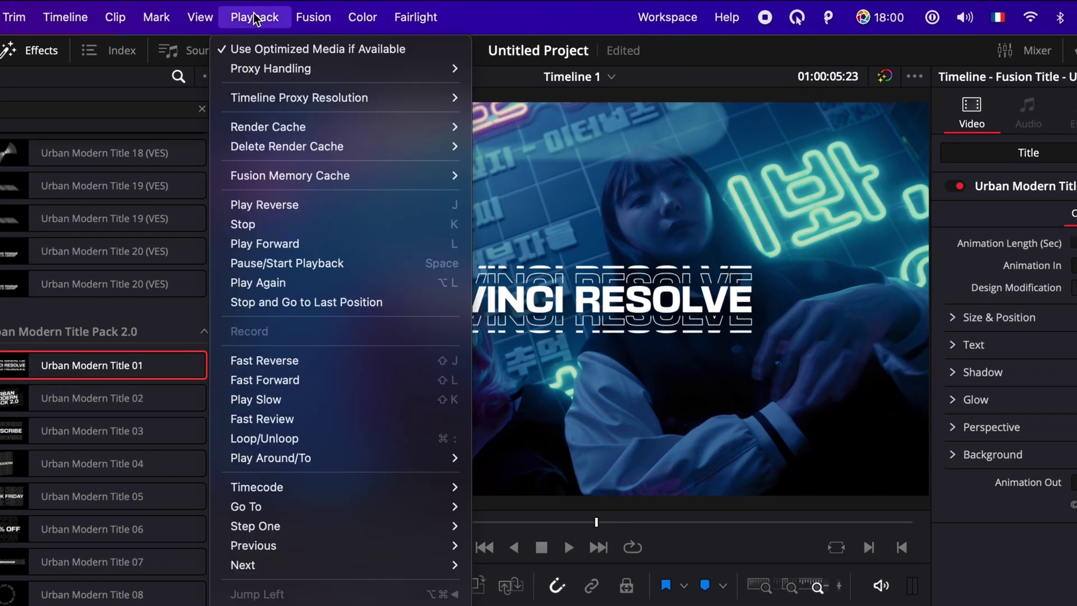
mouse_move(262, 98)
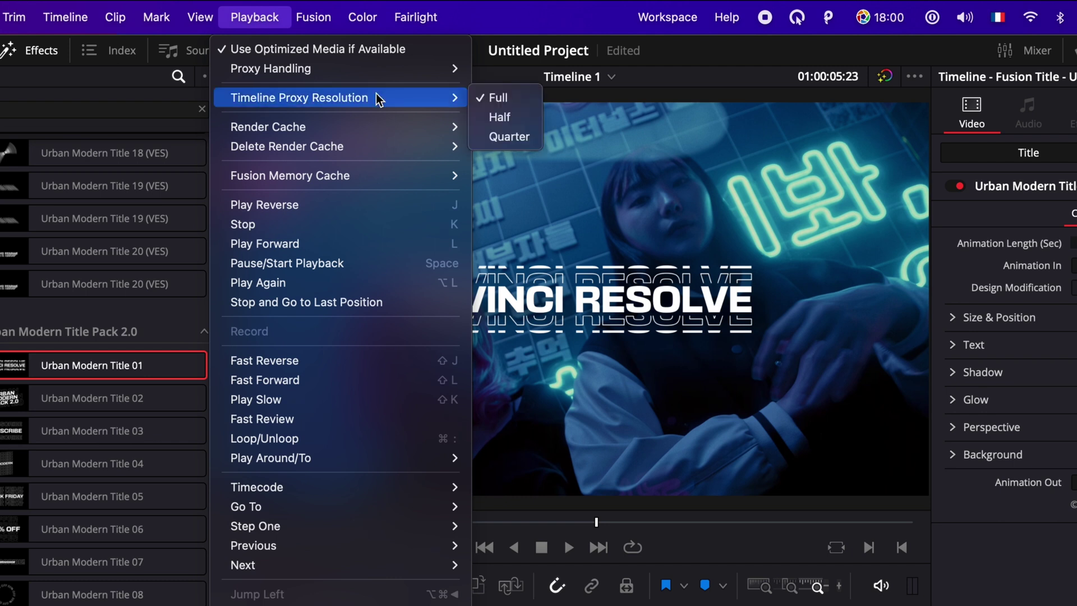
click(498, 137)
click(268, 18)
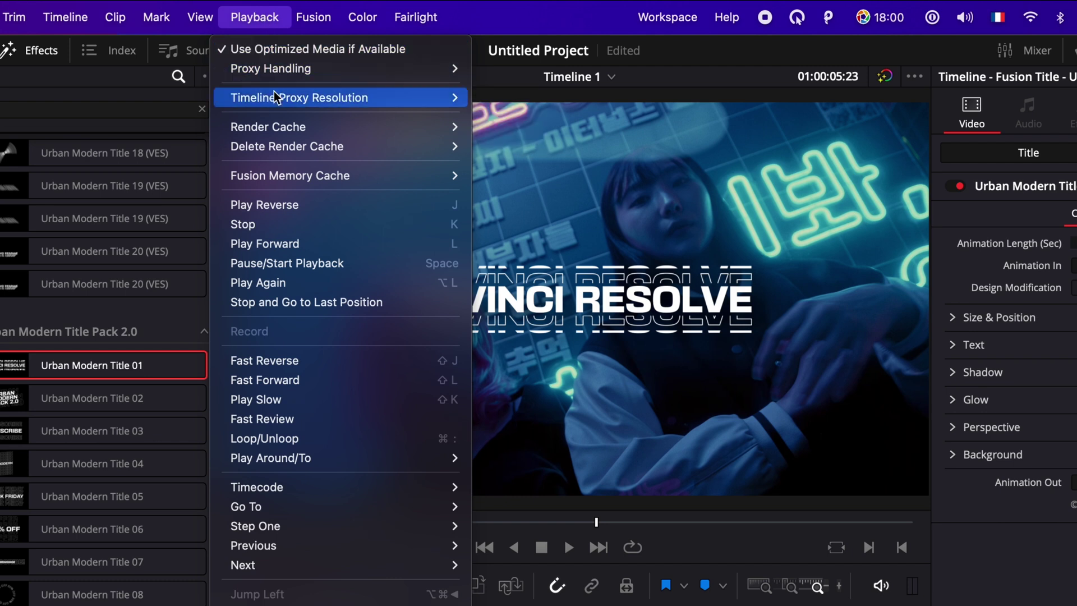
mouse_move(268, 127)
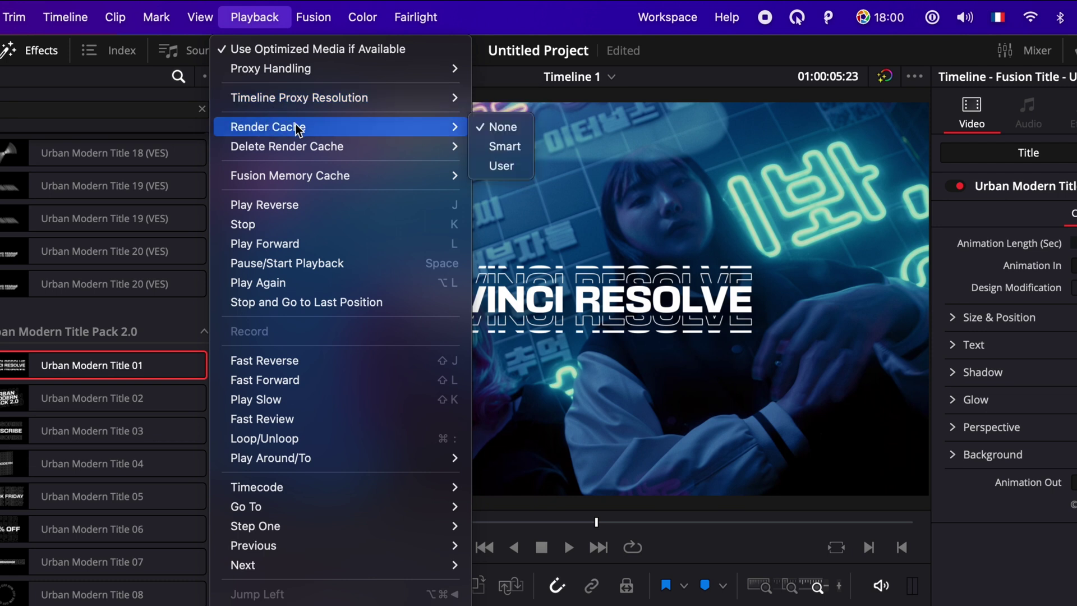
click(501, 166)
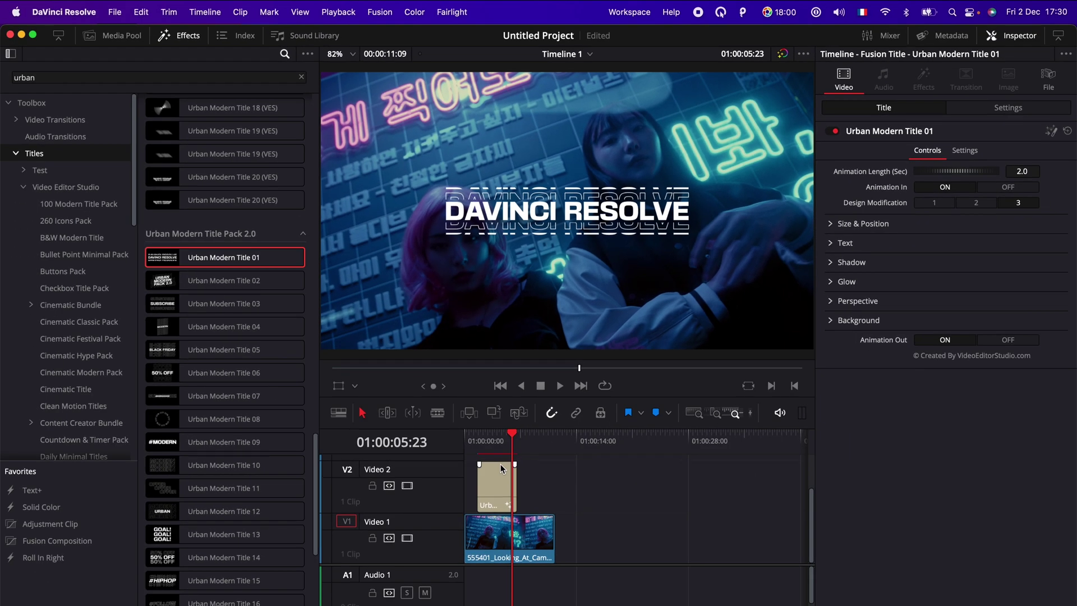
Move the playhead back near the title's start and play a short preview
scroll(494, 459, up, 1)
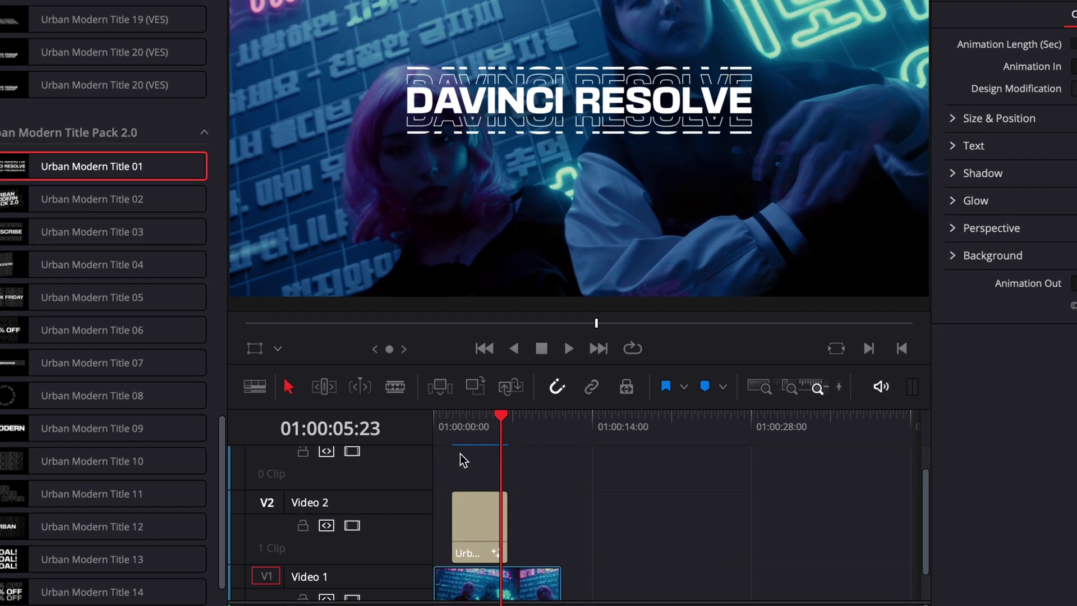
click(453, 420)
key(space)
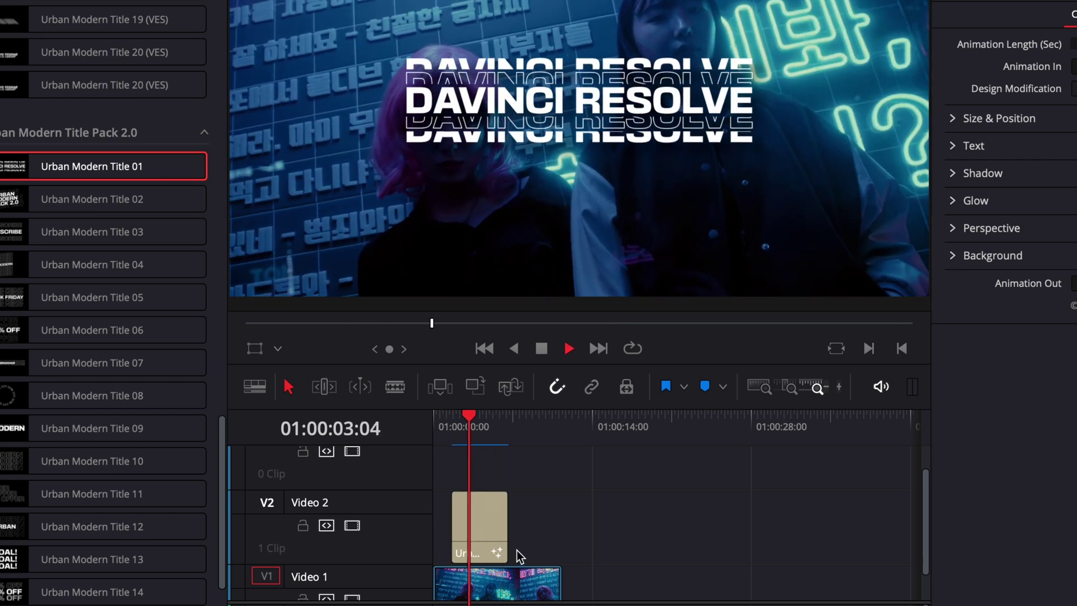
key(space)
key(space)
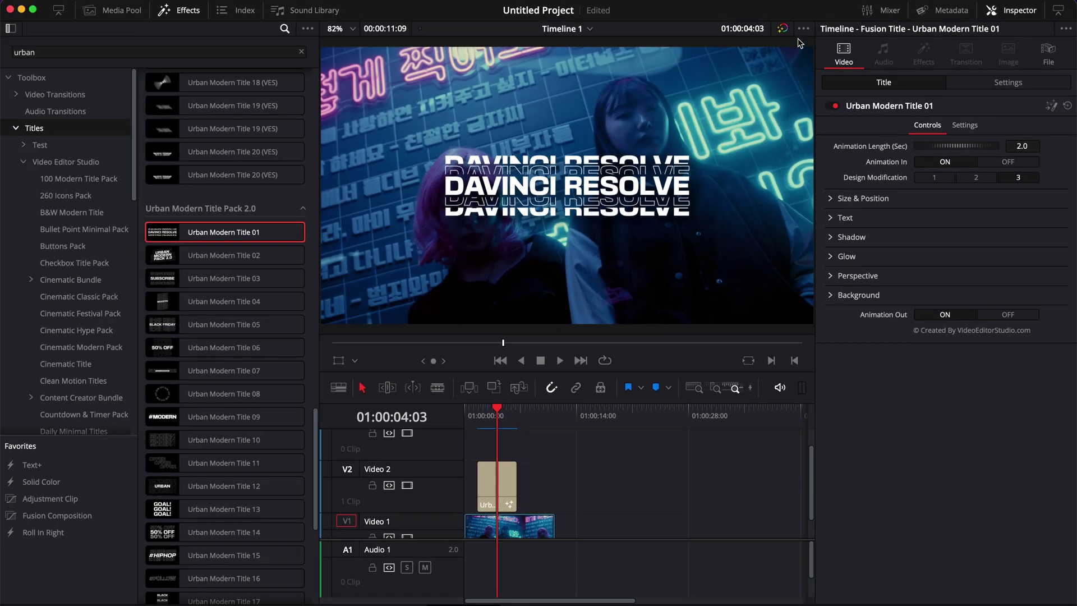
Enable Show All Video Frames in the viewer's options menu while reviewing the title
click(809, 27)
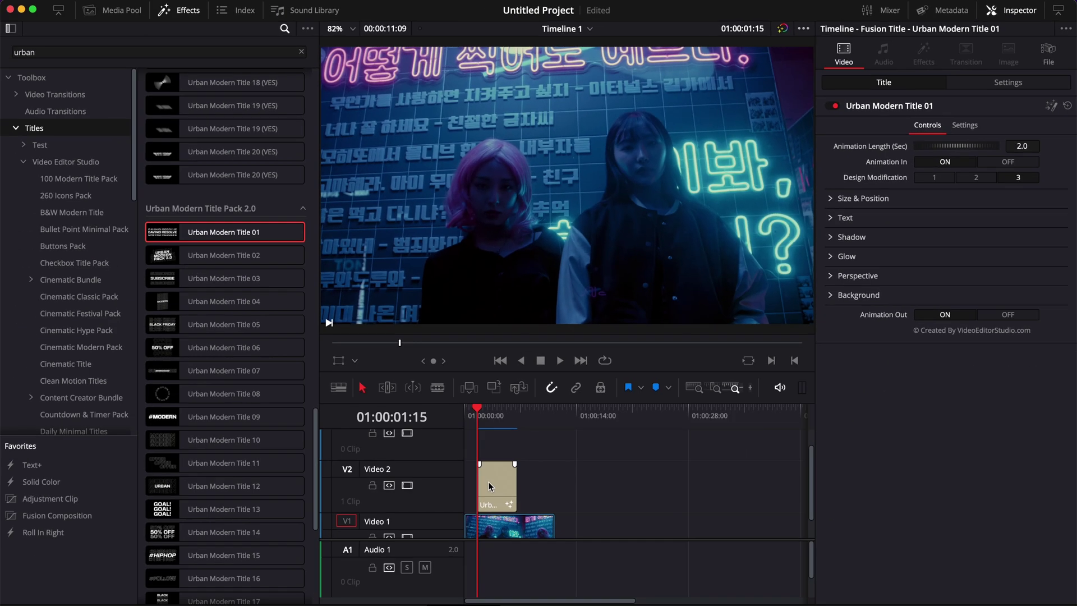
key(space)
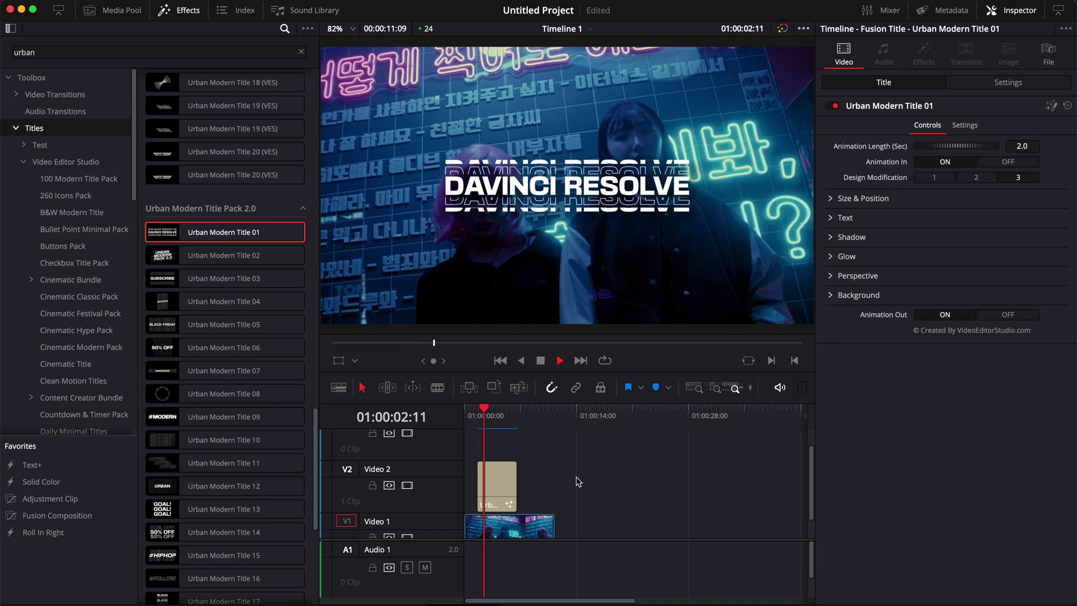
key(space)
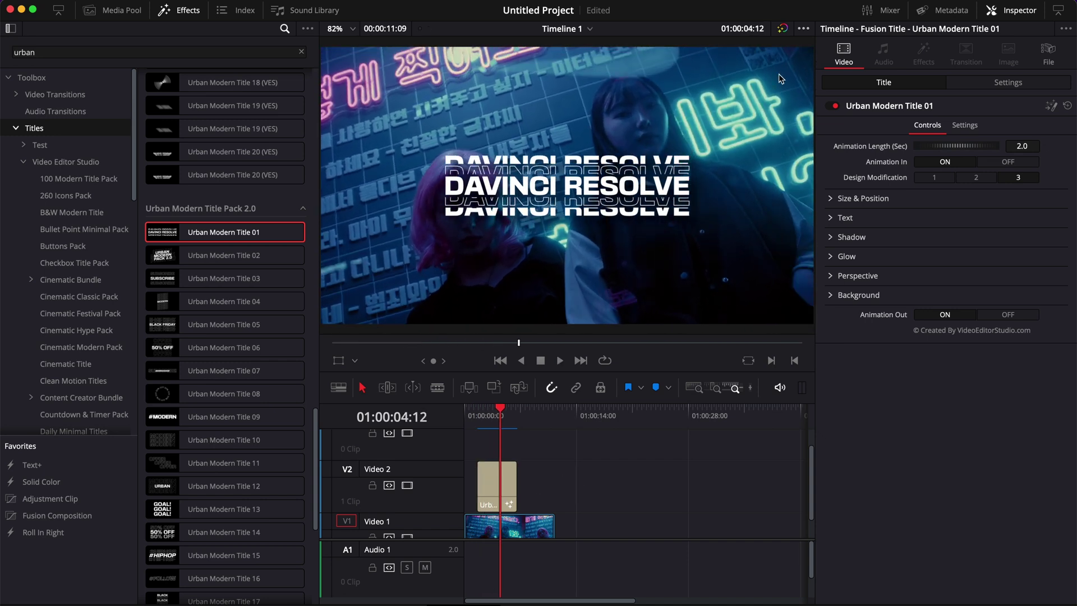
click(804, 29)
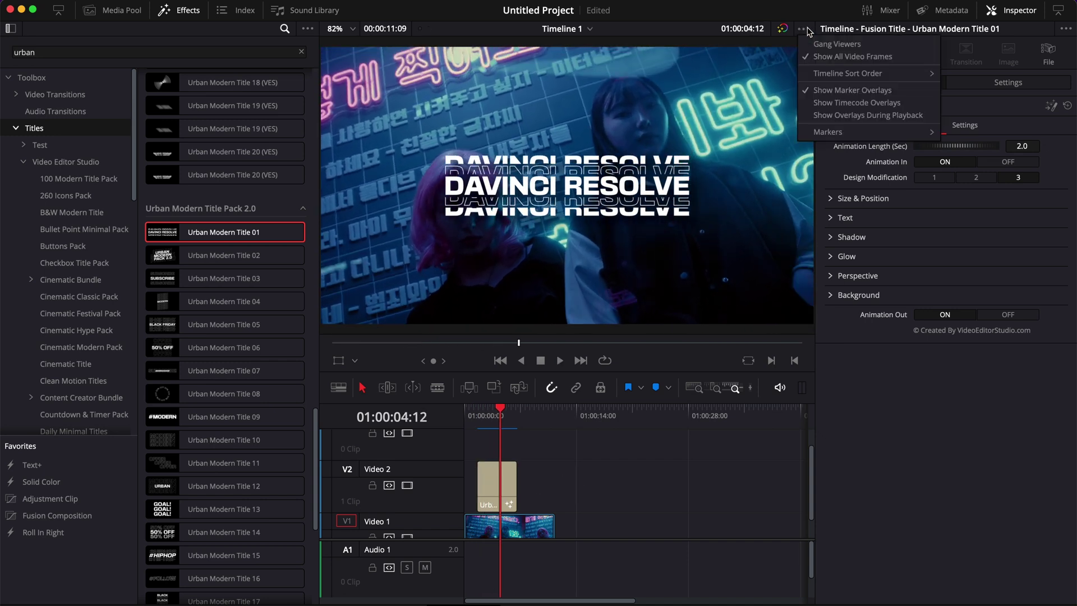
click(840, 59)
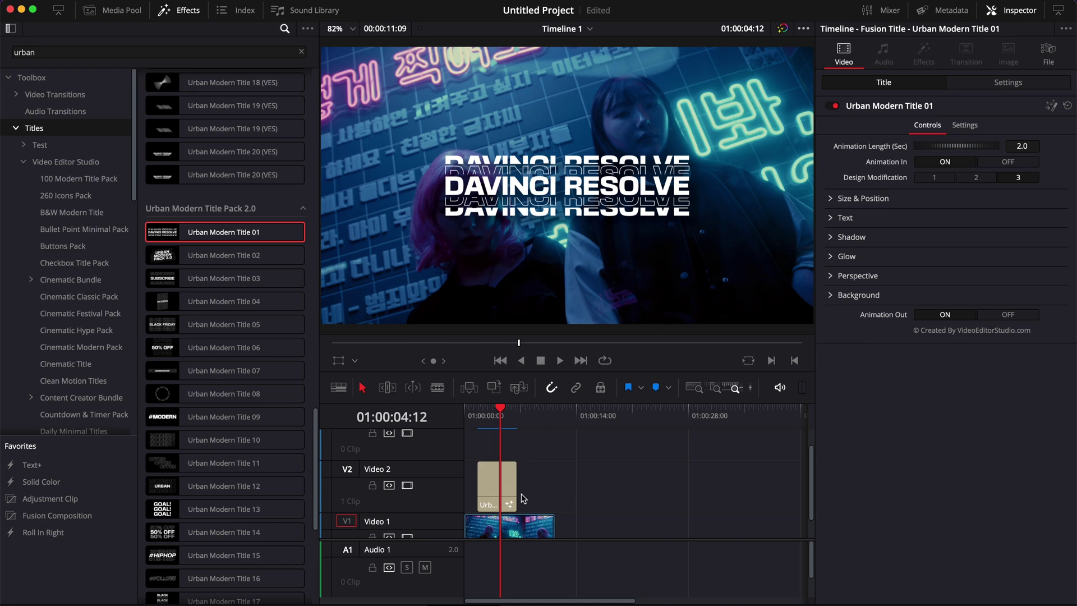
Lengthen the V2 title clip and open Timeline 2 in a stacked timeline tab
mouse_move(515, 500)
mouse_down()
mouse_move(518, 485)
mouse_move(531, 489)
mouse_up()
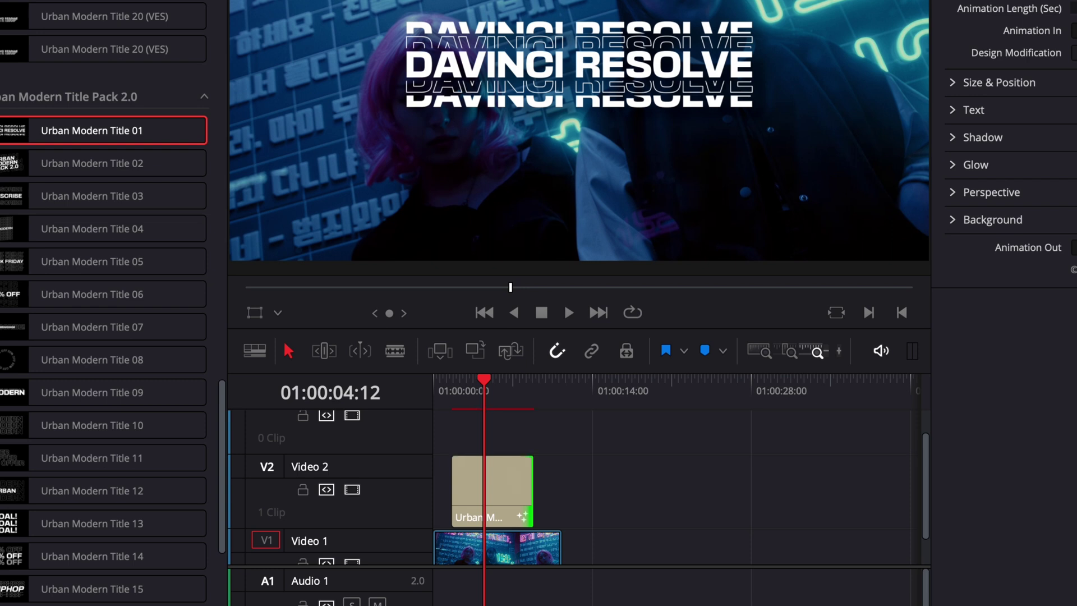
click(255, 350)
click(199, 417)
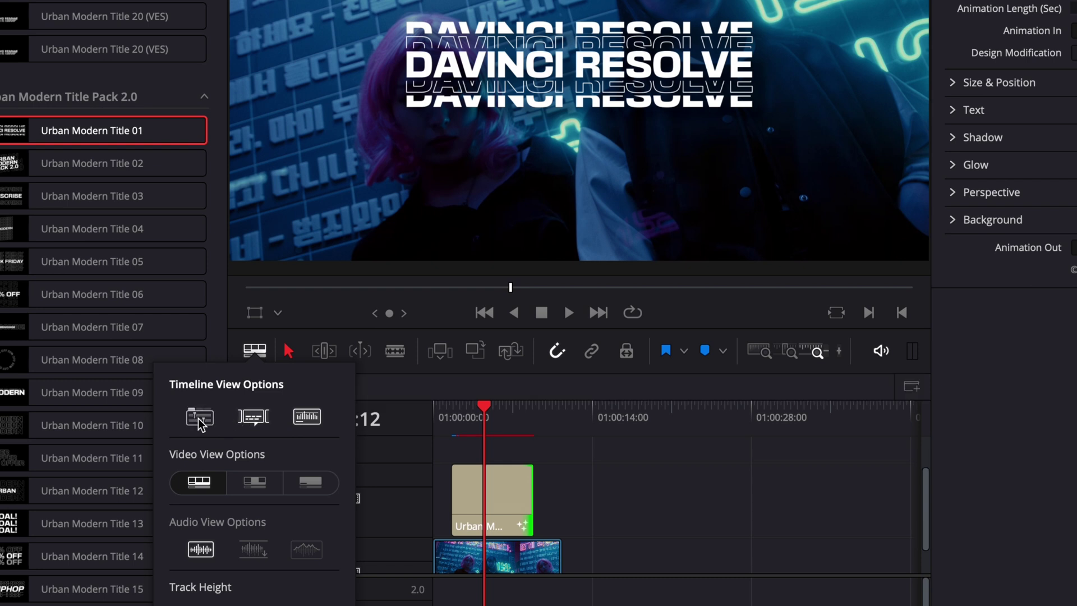
click(353, 388)
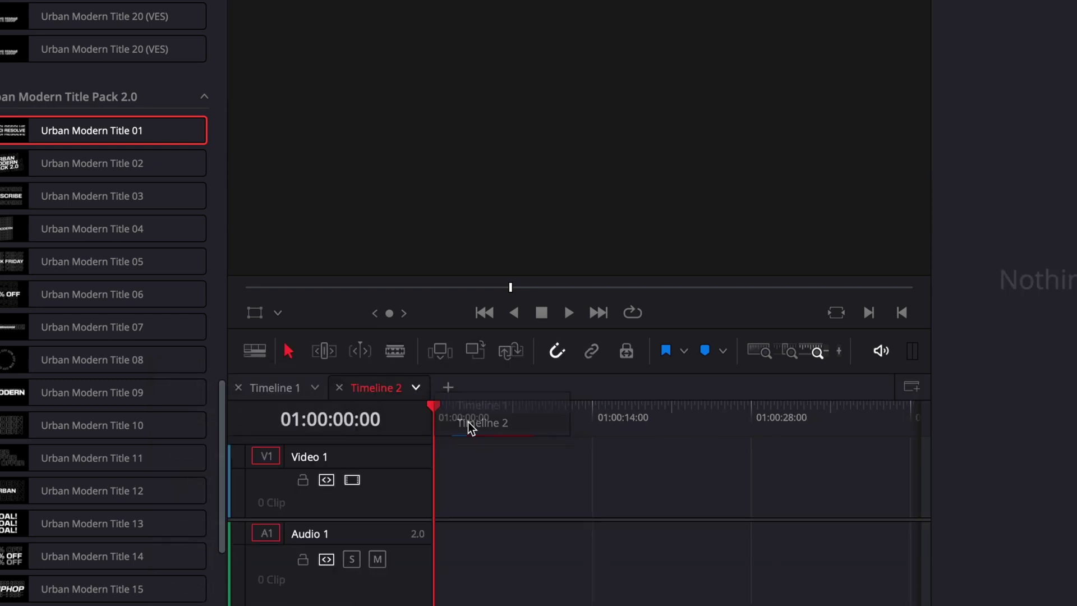
click(471, 425)
Place Urban Modern Title 04 on Video 1 of Timeline 2 and play it
drag(108, 228, 449, 475)
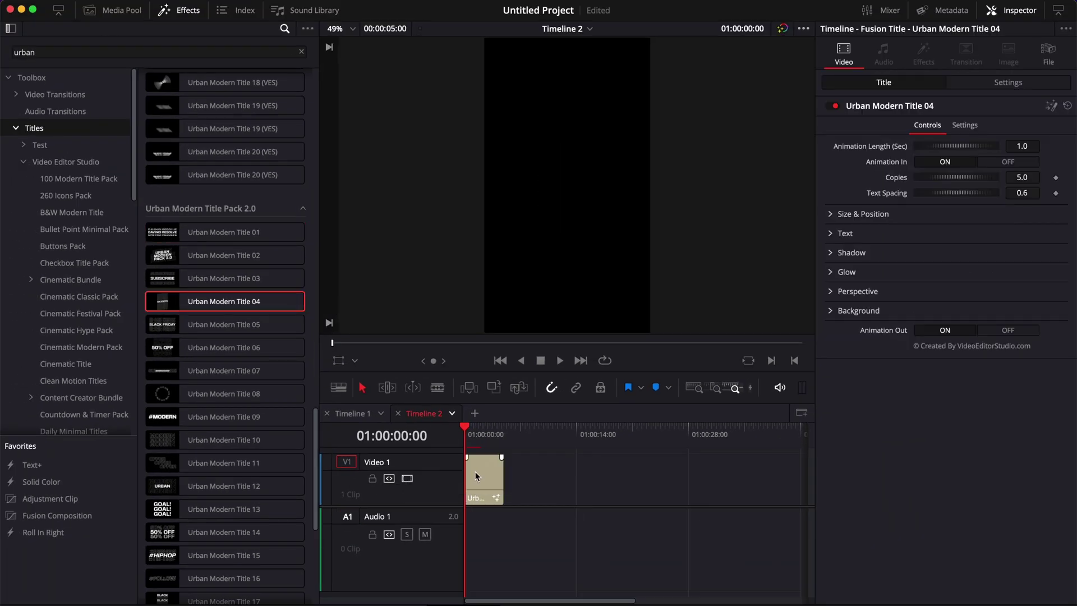
key(space)
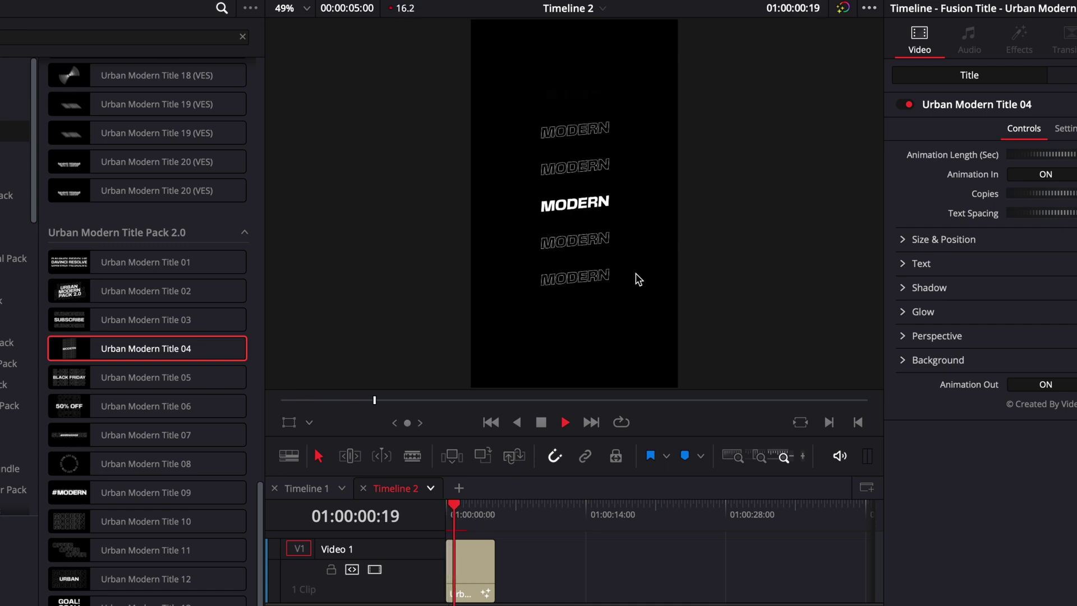
key(space)
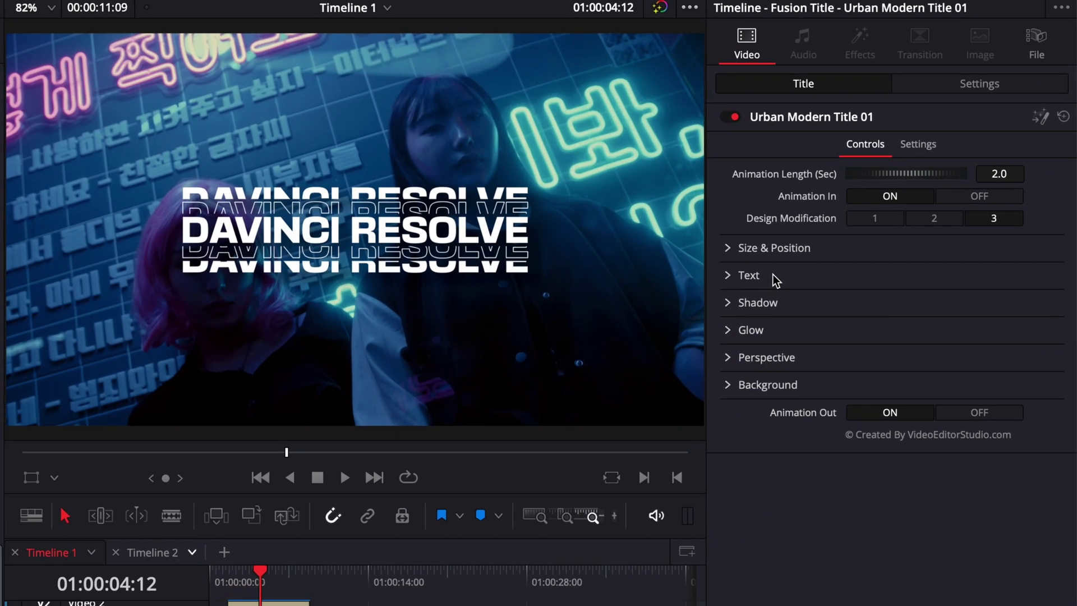
Enlarge the title's Size from 0.75 to 0.95 and check its text settings
click(730, 250)
drag(892, 293, 900, 292)
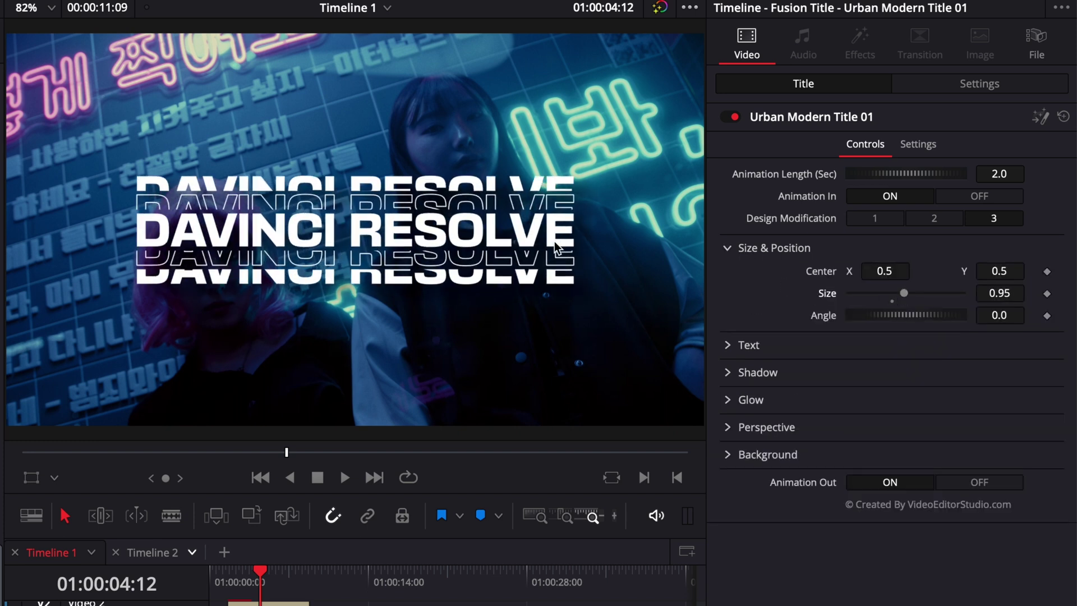
click(730, 248)
click(725, 273)
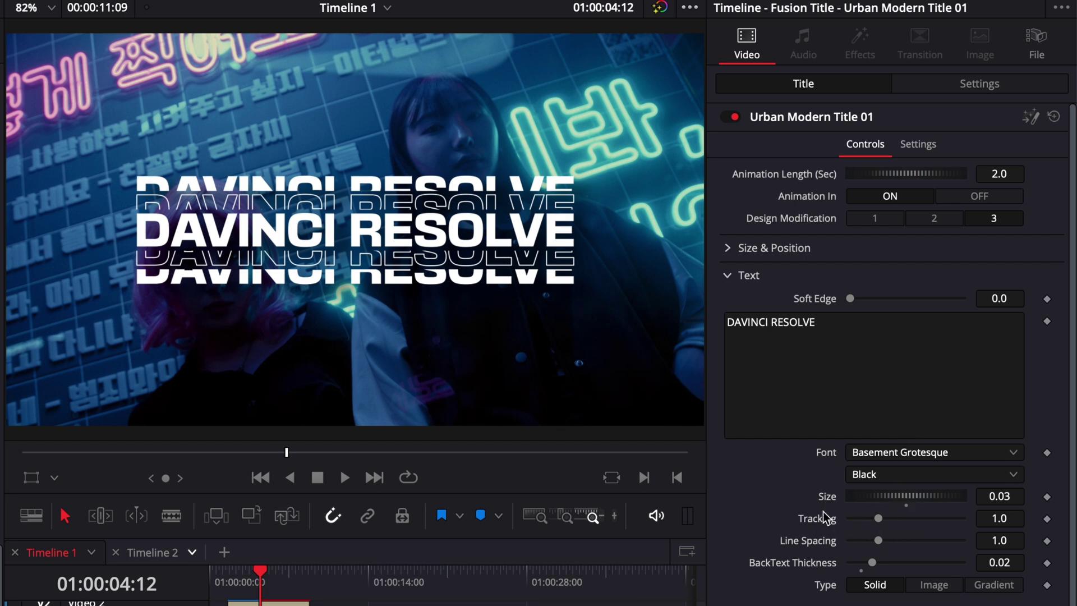
click(734, 274)
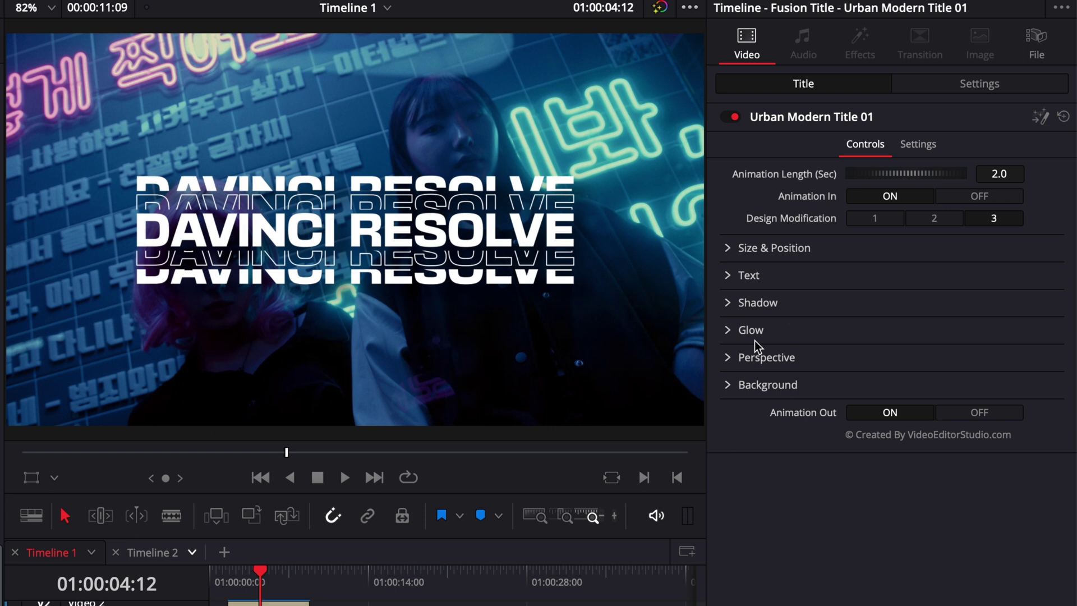
Test a perspective tilt, then reset the Z, Y and X rotation to zero
click(728, 357)
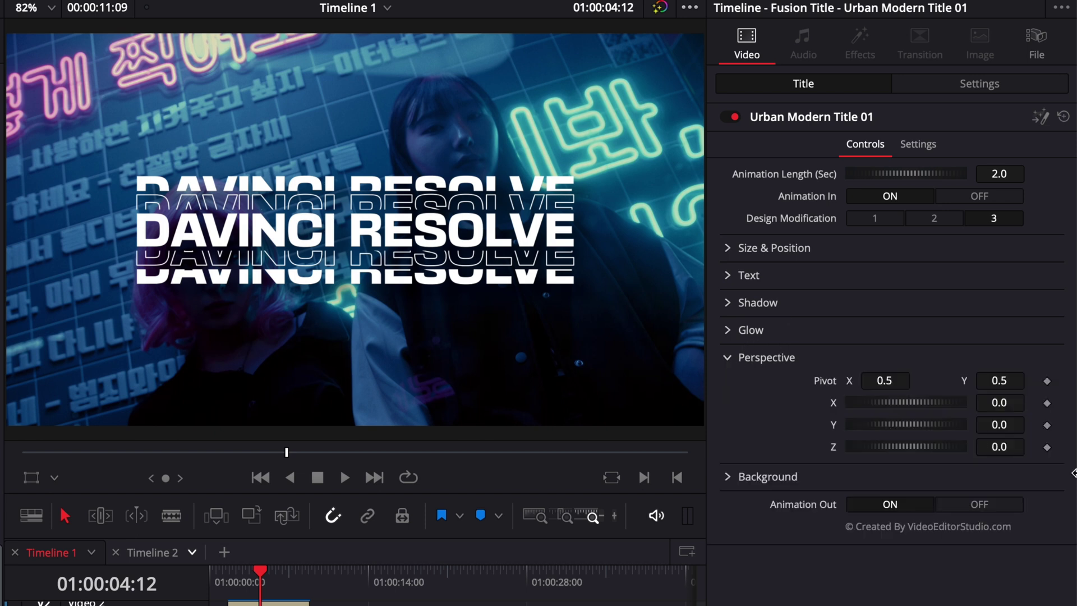
drag(920, 399, 893, 448)
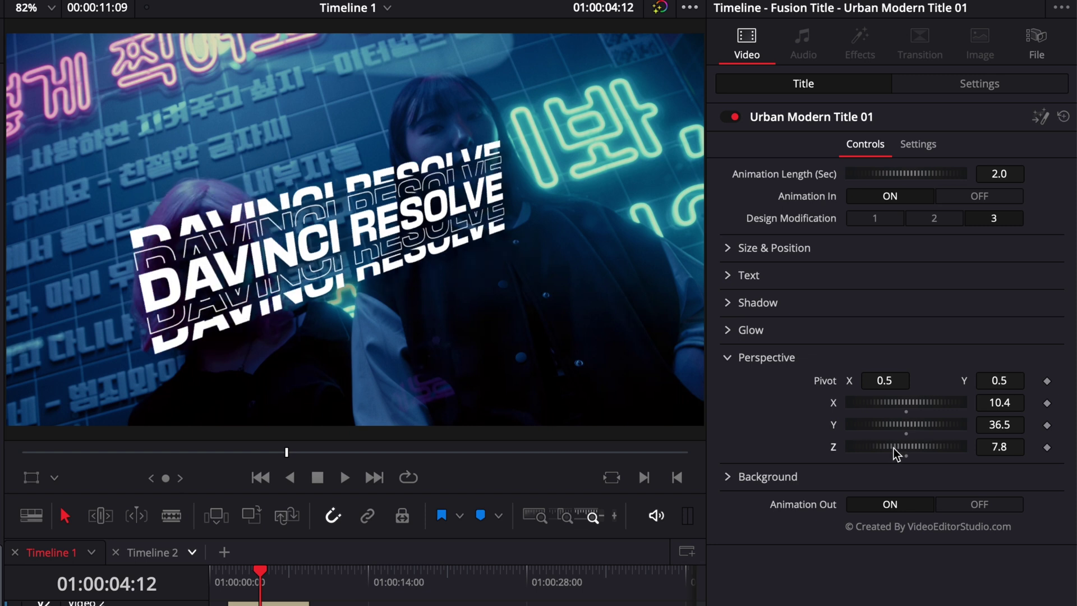
double_click(834, 446)
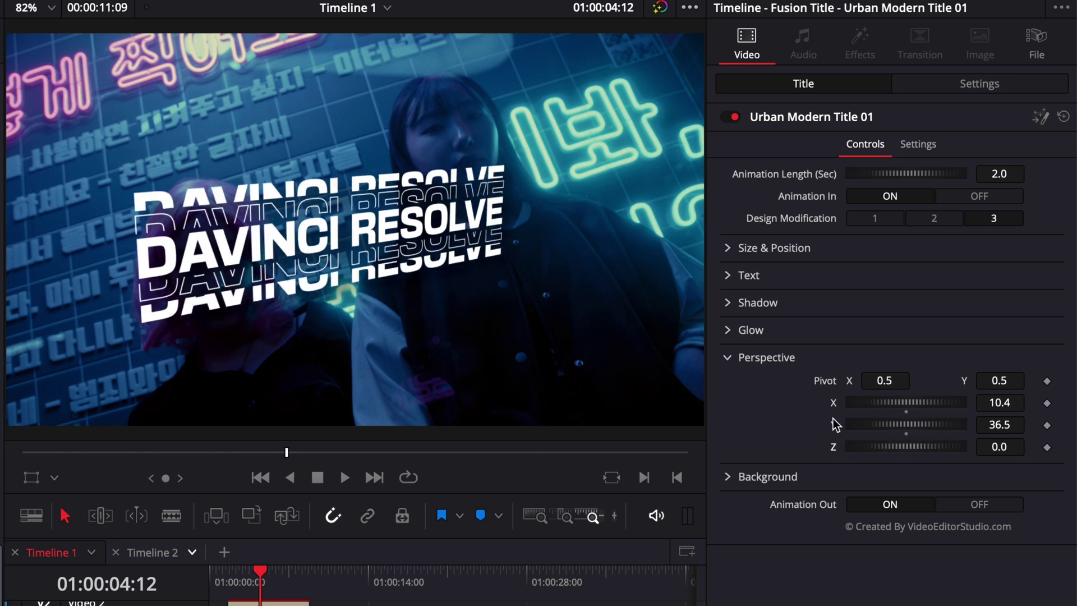
double_click(833, 421)
double_click(834, 403)
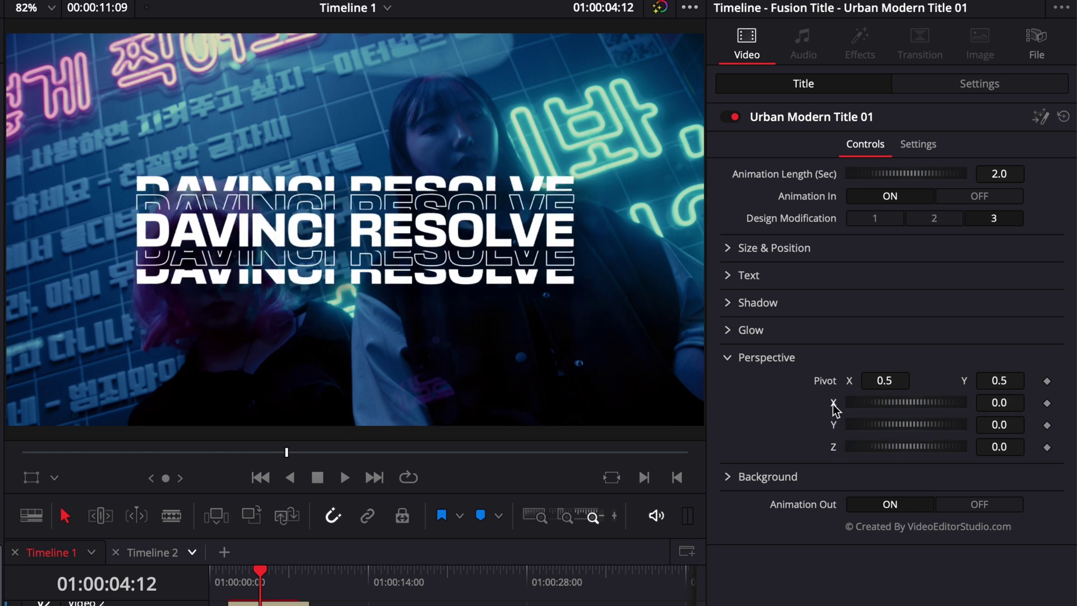
Set the title background to opacity 0.646, 0.913 × 0.874, inverted, corner radius 1.0, soft edge 0.1181
click(736, 359)
click(726, 386)
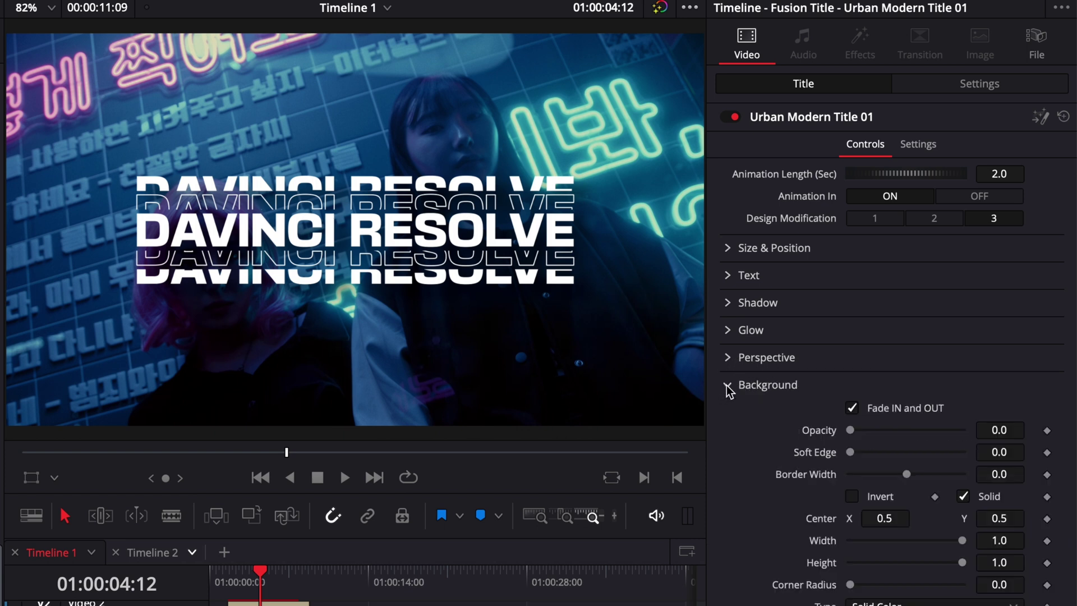
drag(852, 433, 923, 436)
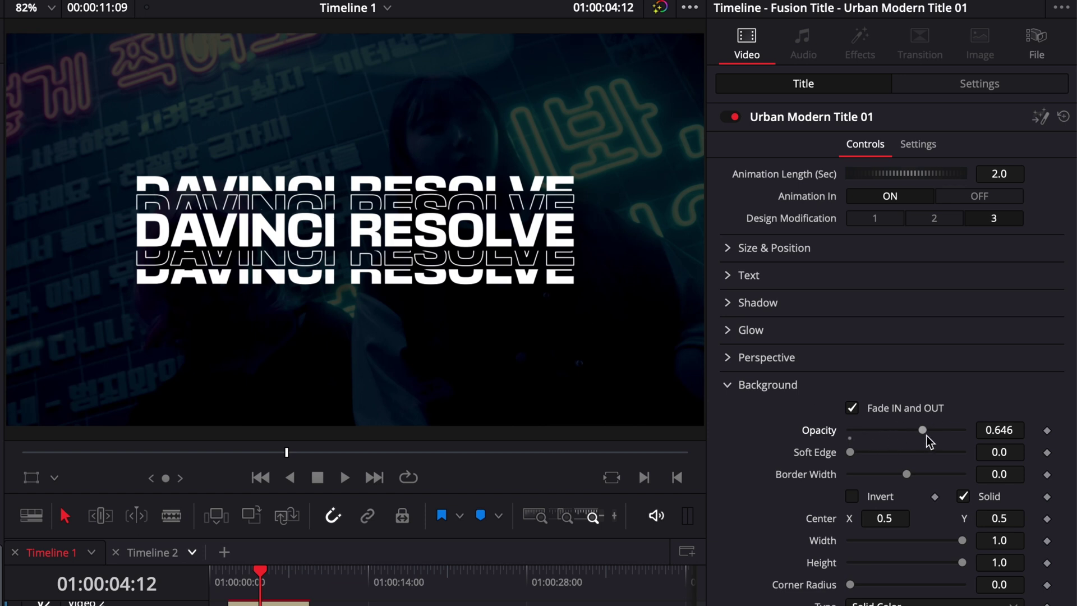
drag(962, 542, 948, 562)
click(852, 496)
drag(854, 589, 1018, 591)
drag(850, 452, 915, 451)
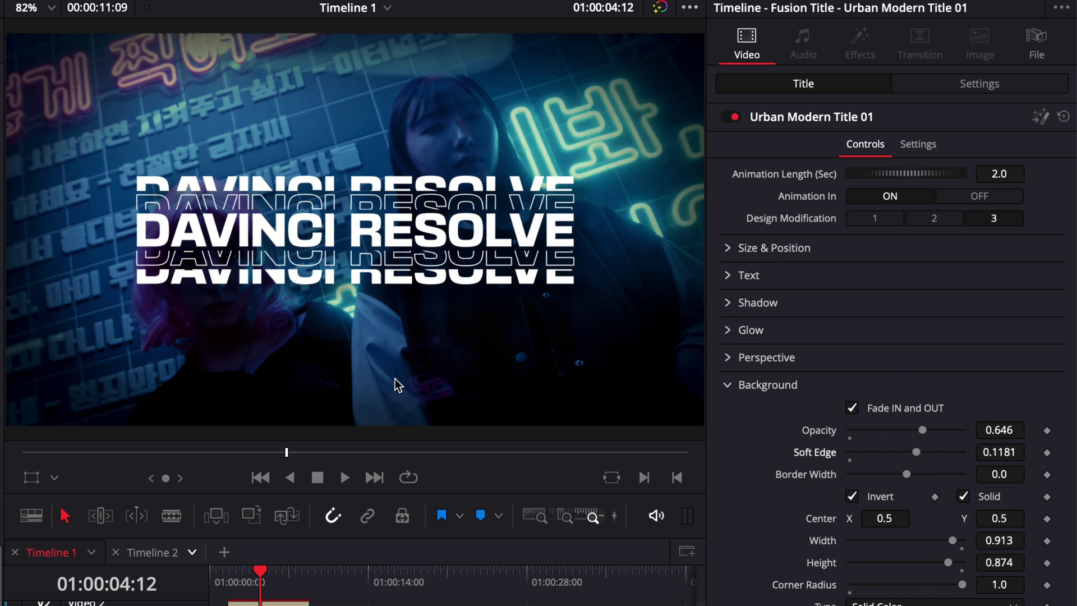
click(728, 386)
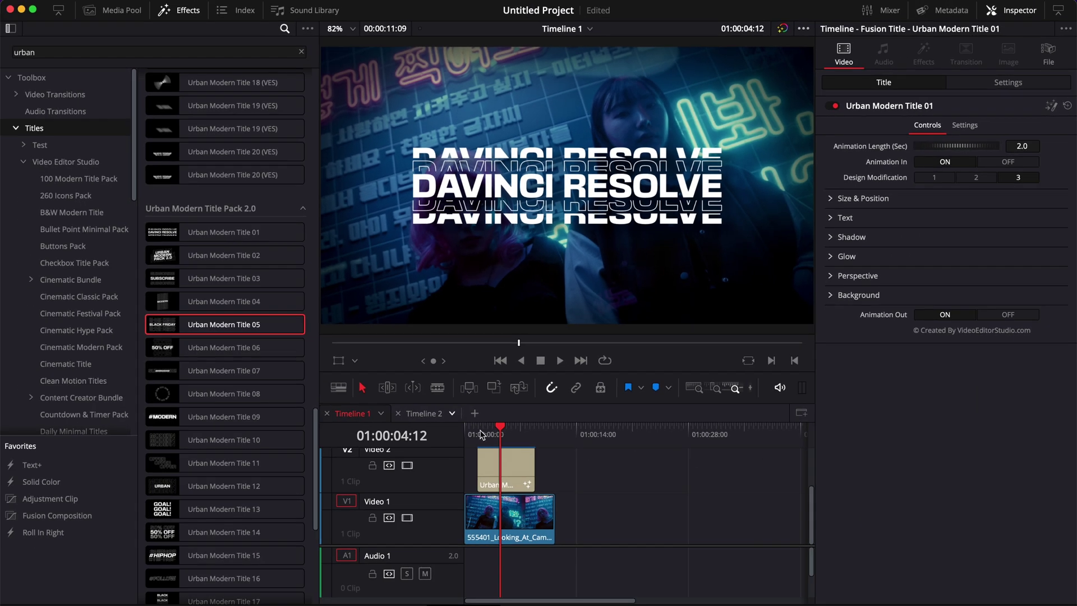
Change Animation Length to 1 second and replay from 01:00:01:15 to review it
click(232, 578)
key(space)
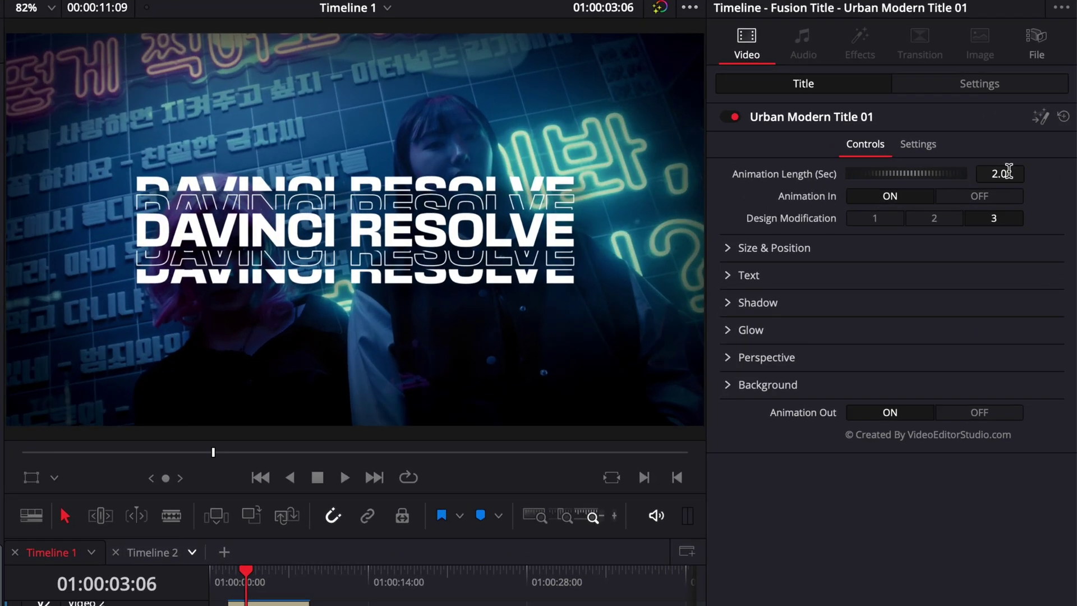
click(1028, 143)
text(1)
key(Return)
click(227, 577)
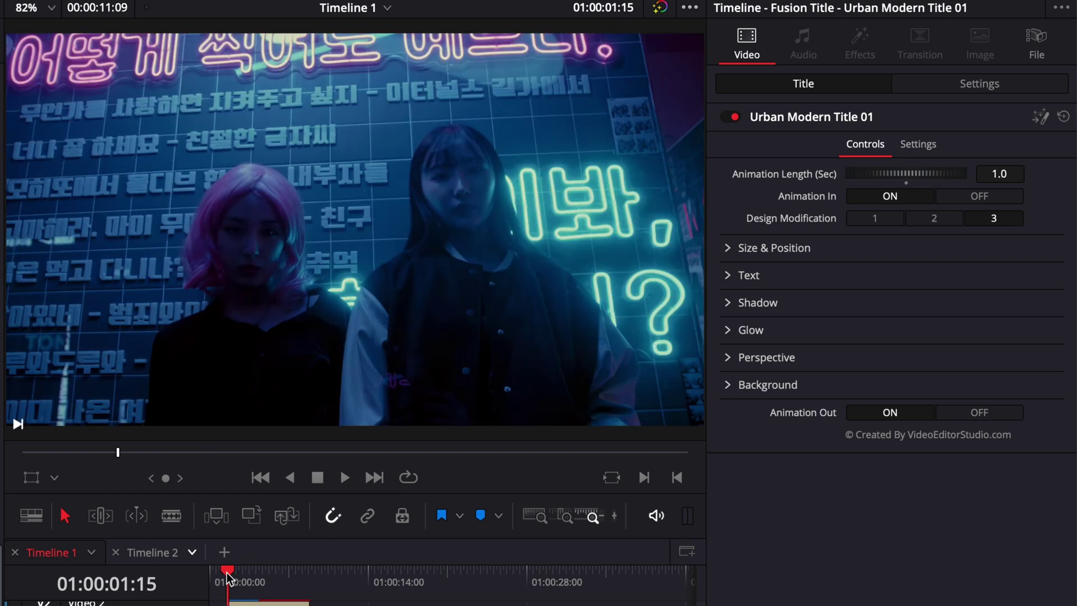
key(space)
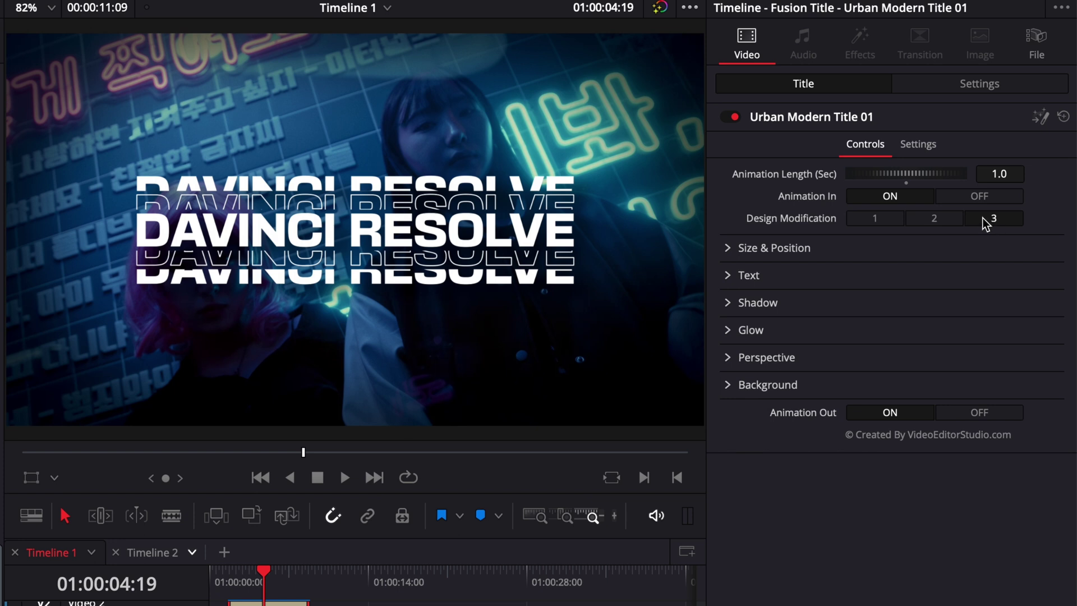
Try outlined design 2, return to solid design 3, and set text Soft Edge to about 0.0205
click(940, 218)
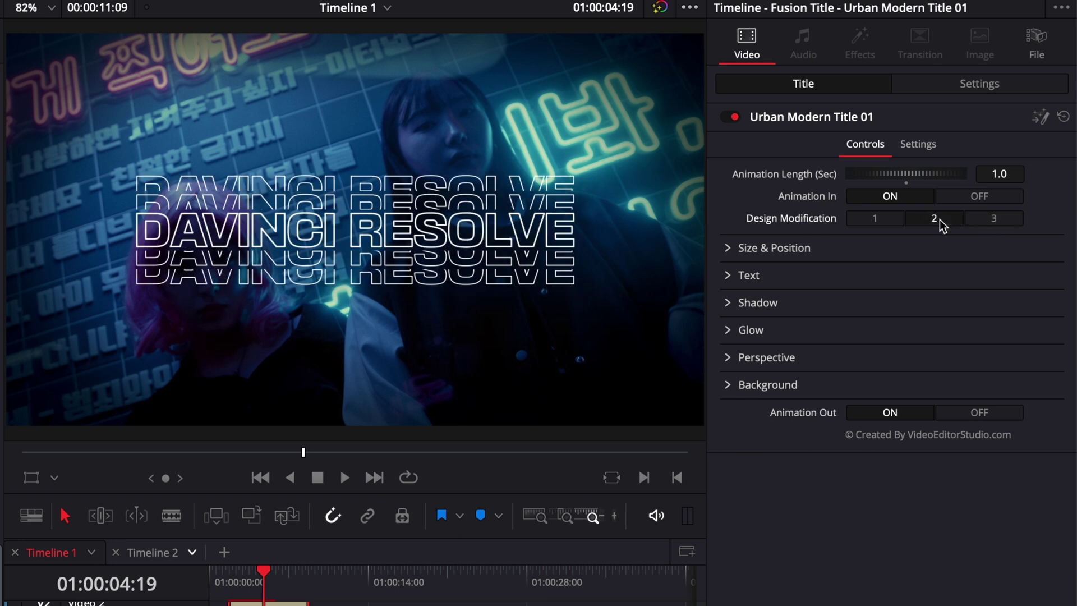
click(993, 218)
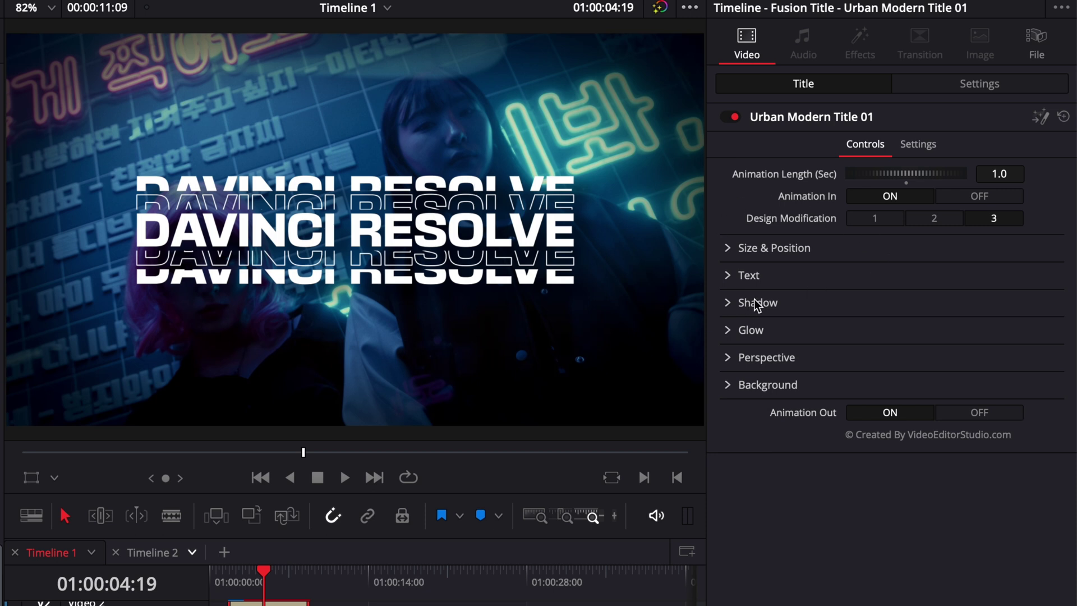
click(728, 276)
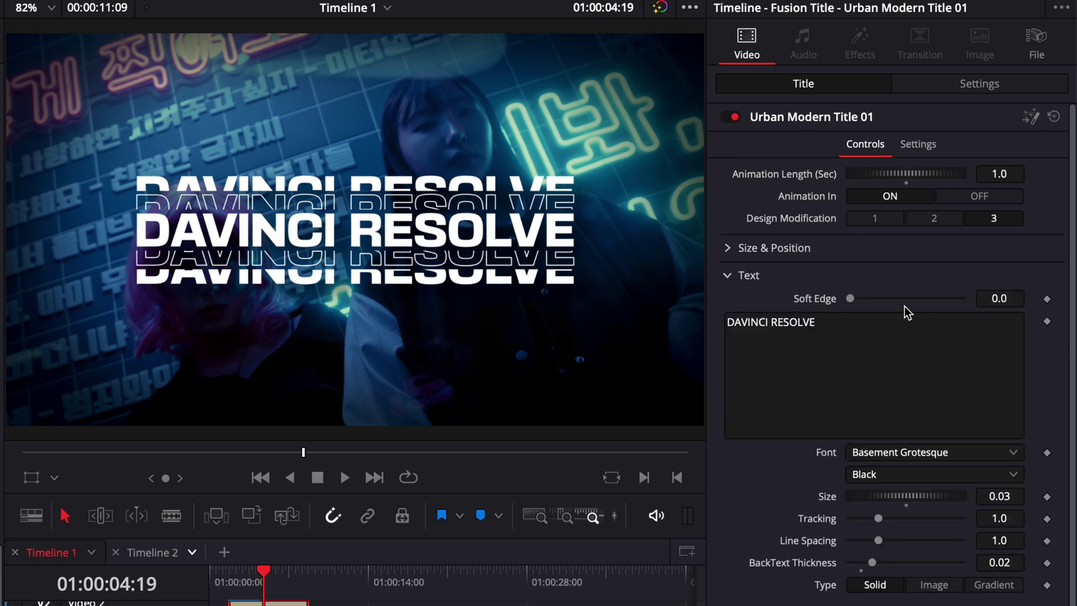
drag(850, 297, 861, 298)
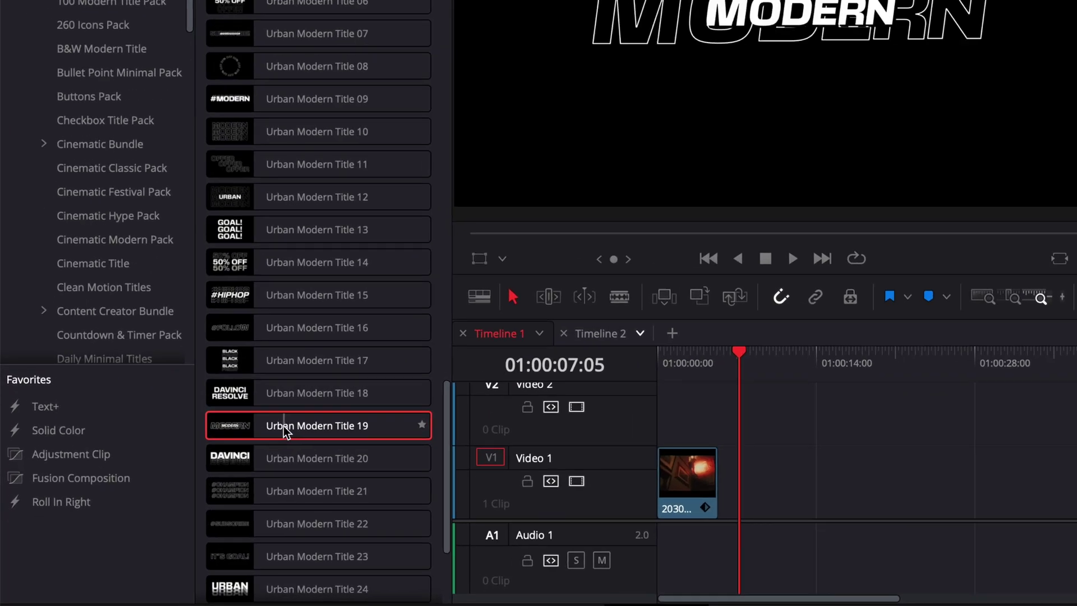
Place Urban Modern Title 19 on V2 at the start and preview its 'MODERN' Left to Right intro
drag(200, 478, 462, 479)
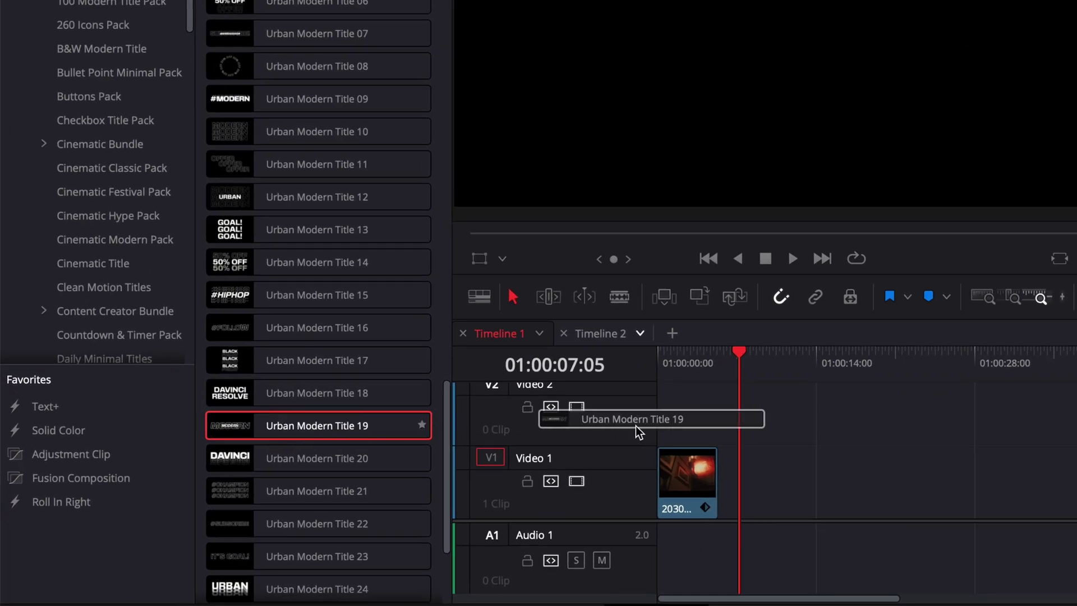
mouse_move(654, 426)
mouse_down()
mouse_move(669, 427)
mouse_move(654, 427)
mouse_up()
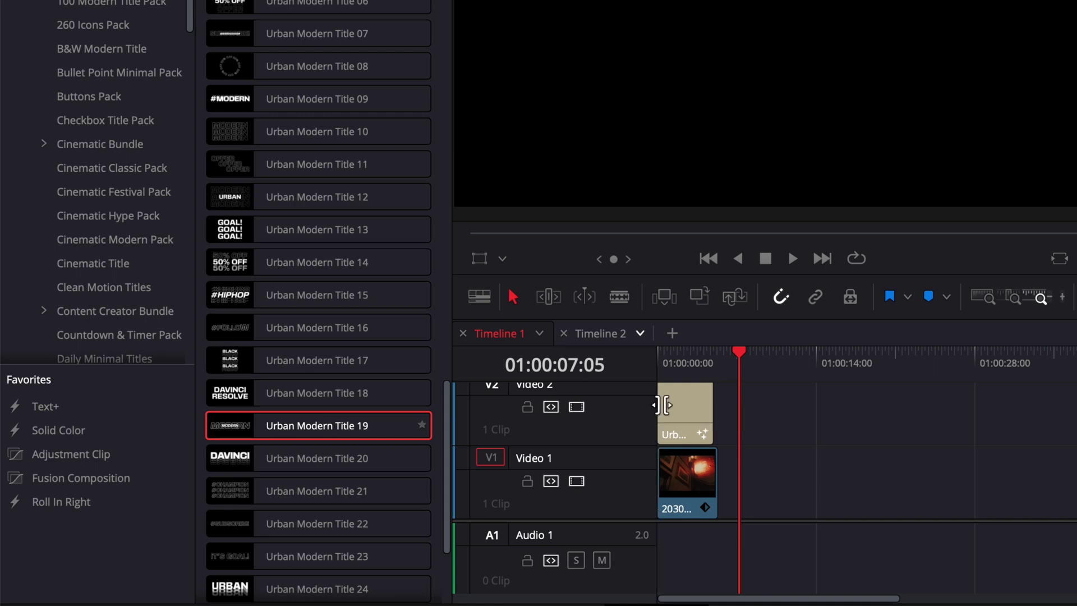
click(662, 360)
key(space)
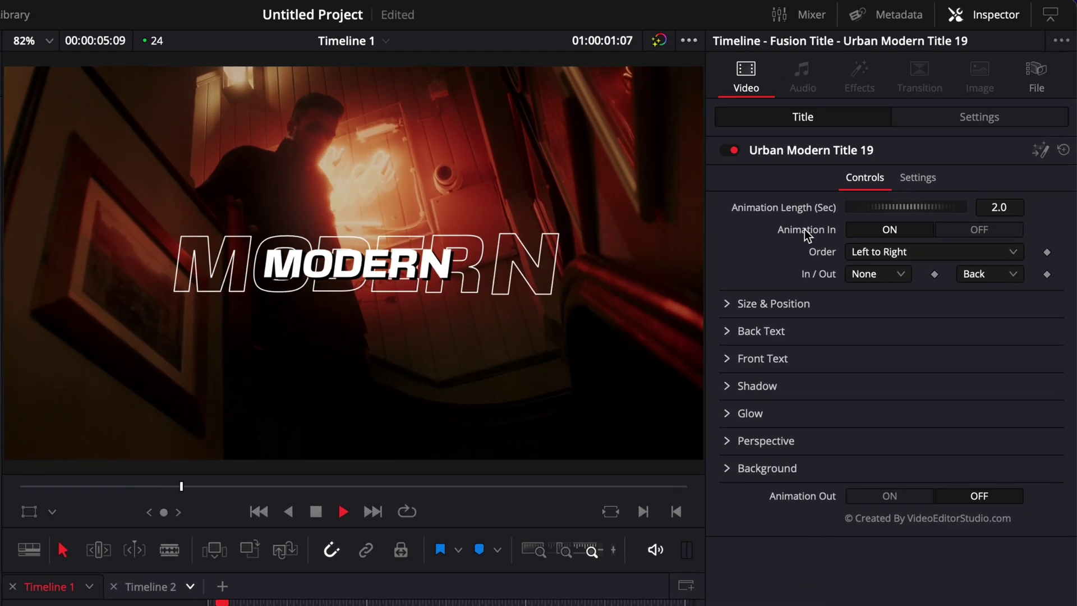
key(space)
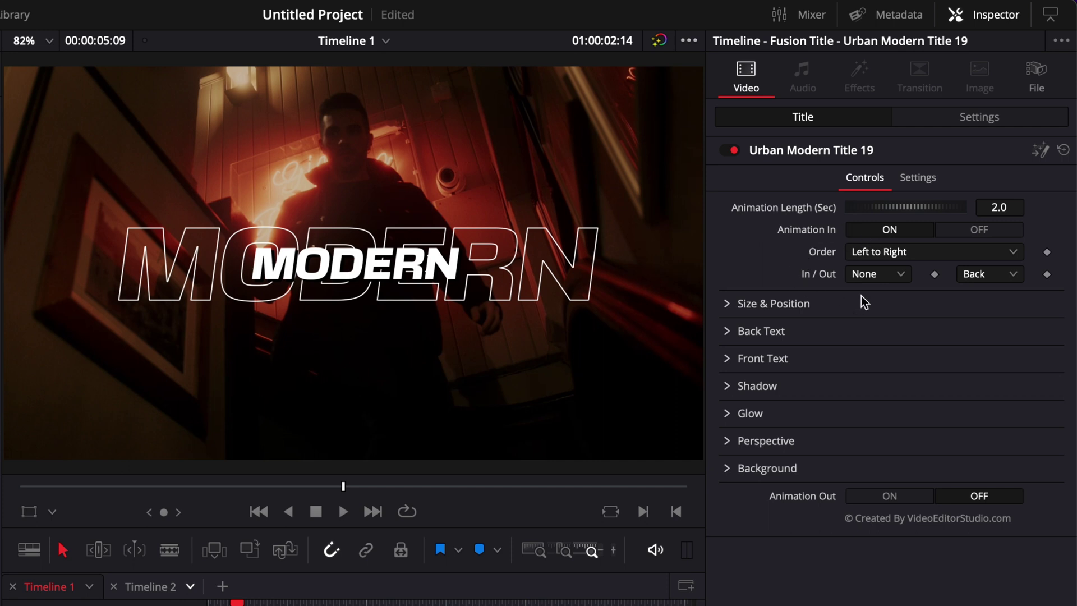
Review the letter animation Order options while previewing the MODERN title
click(888, 247)
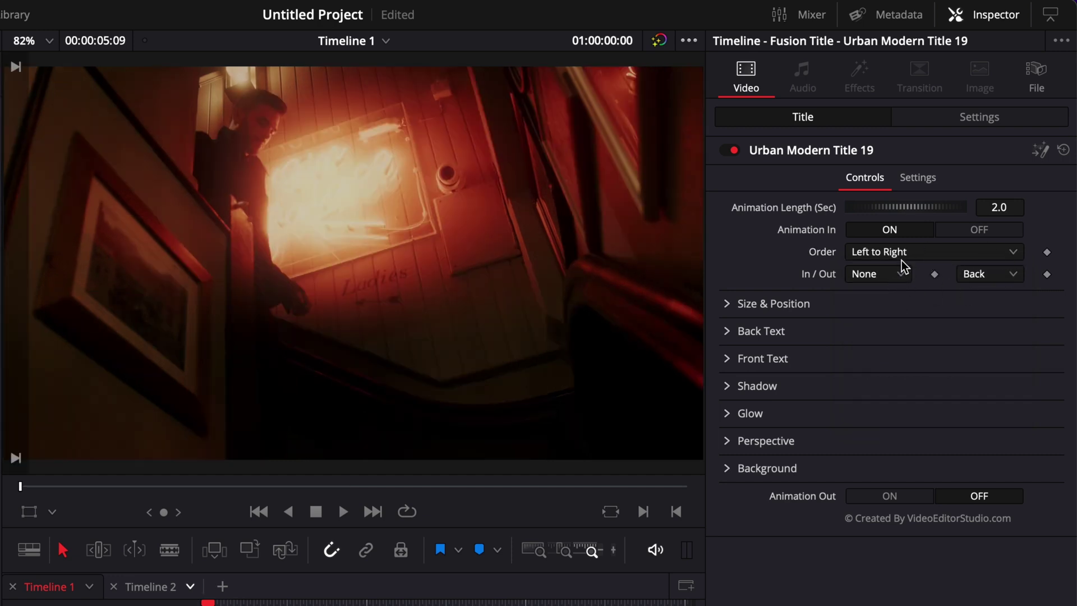
key(space)
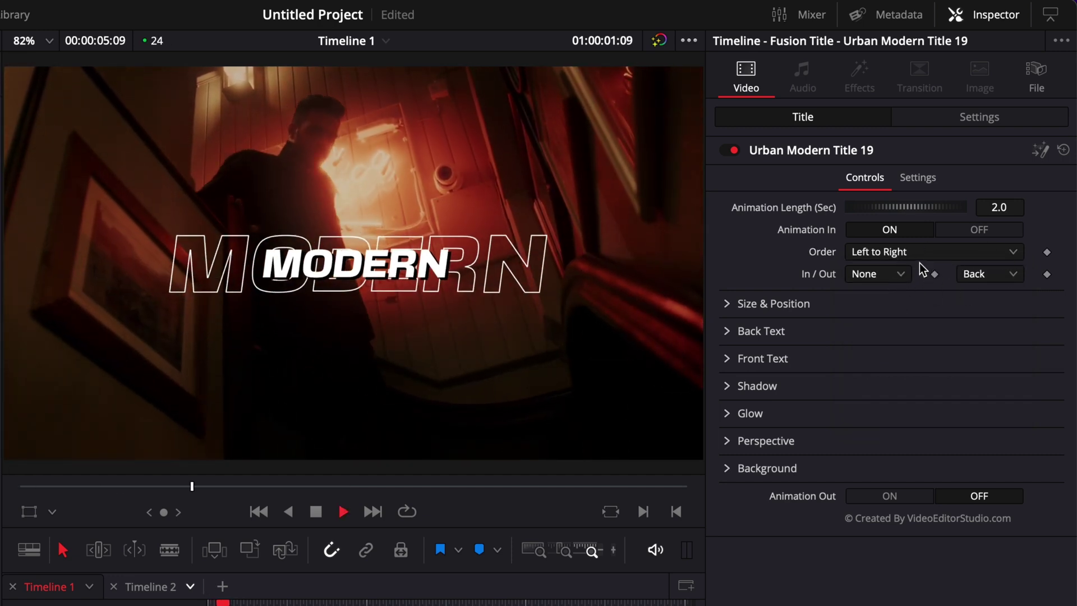
click(918, 257)
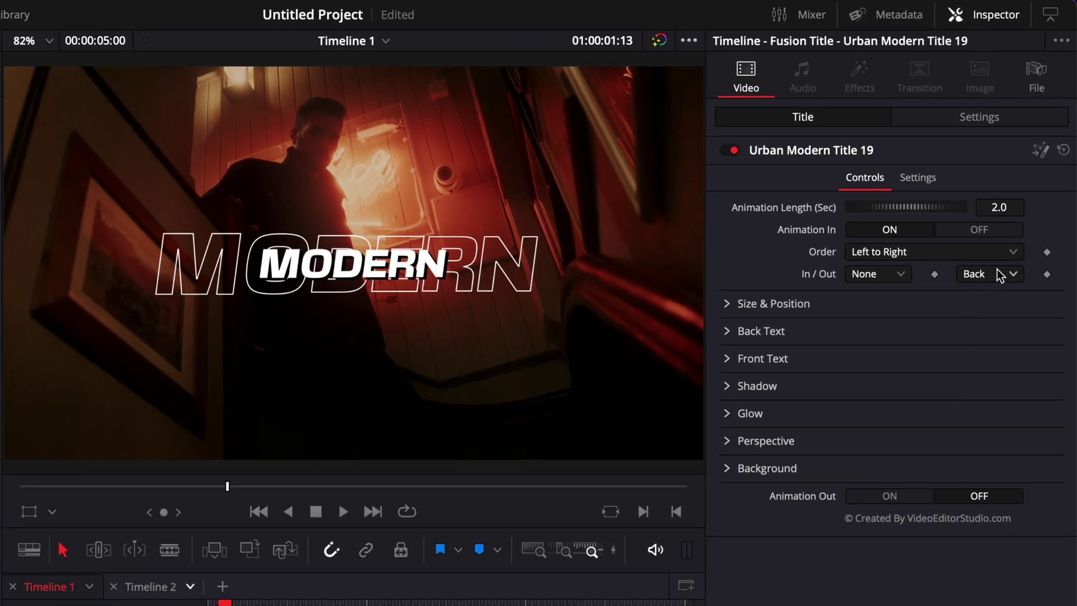
Switch the In/Out easing from Back to Bounce and replay the title from the start
click(1021, 194)
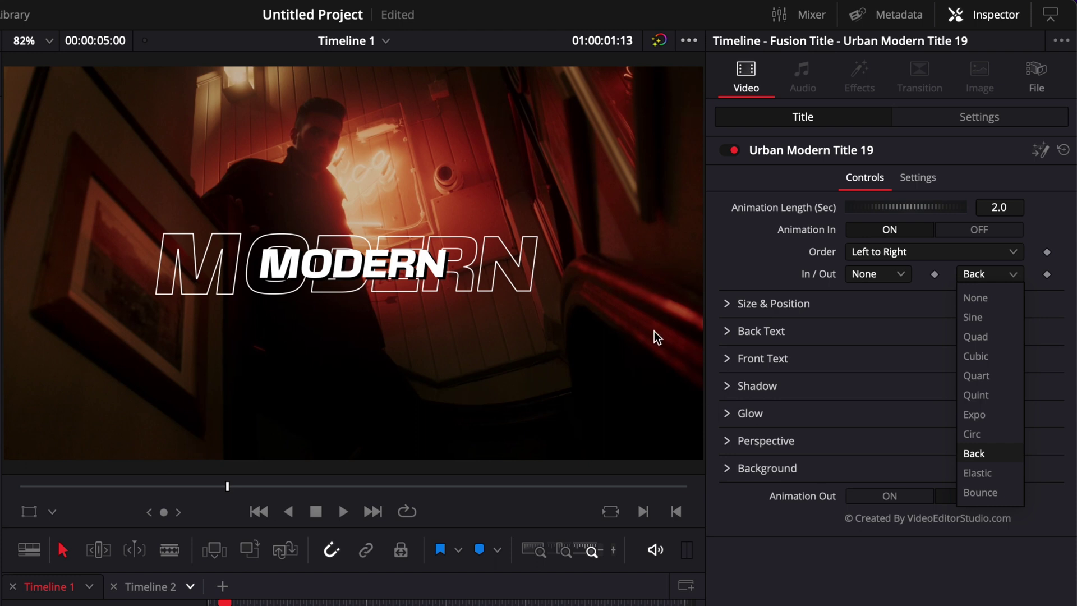
click(980, 491)
key(Home)
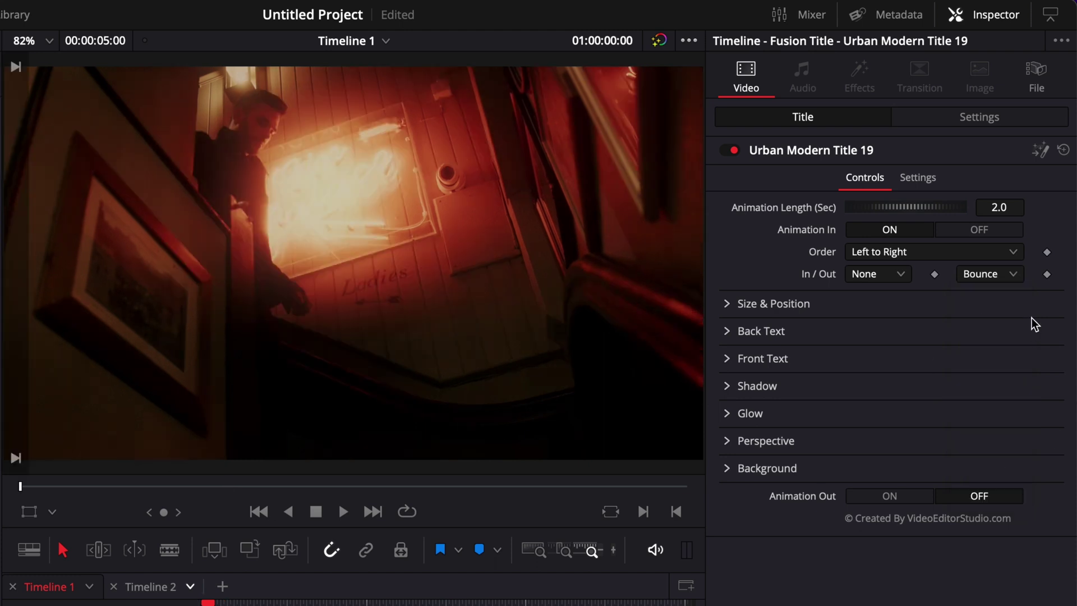
key(space)
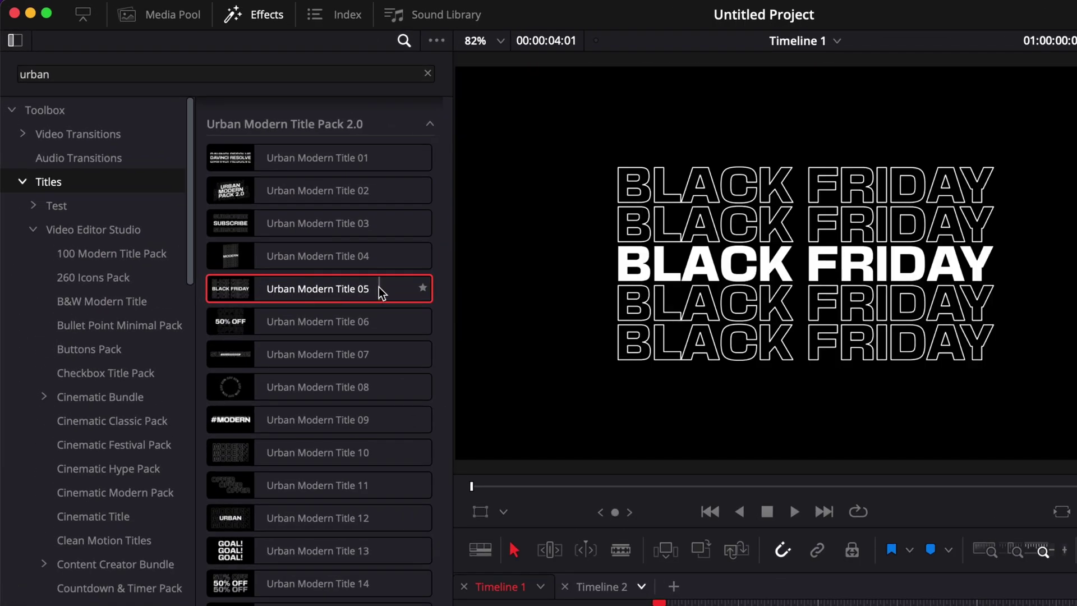
Add Urban Modern Title 05 to V2, select it and preview the stacked BLACK FRIDAY lines
drag(378, 287, 470, 514)
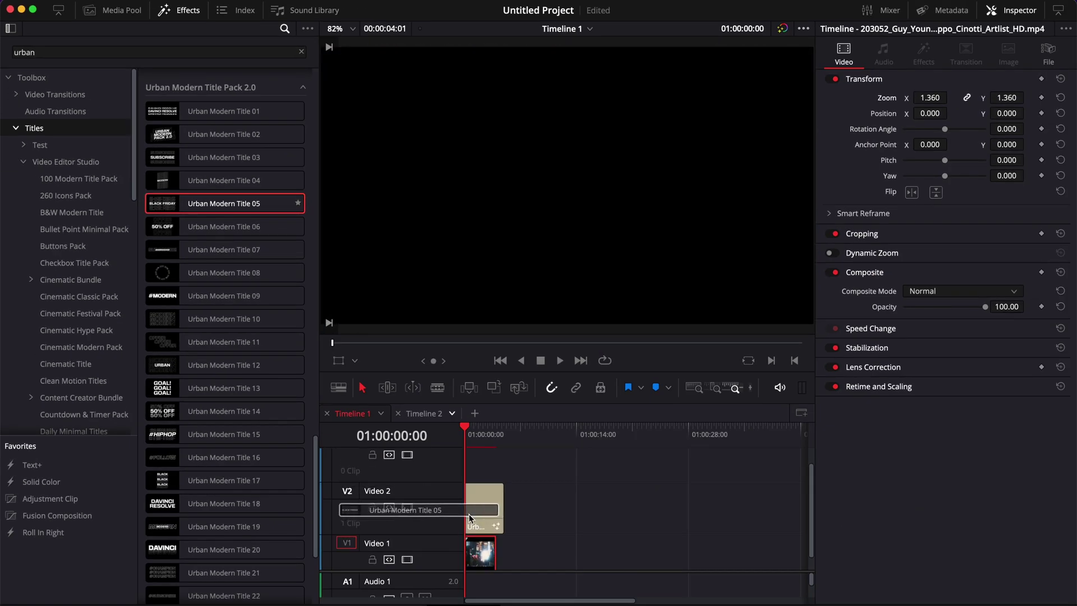
click(477, 510)
key(space)
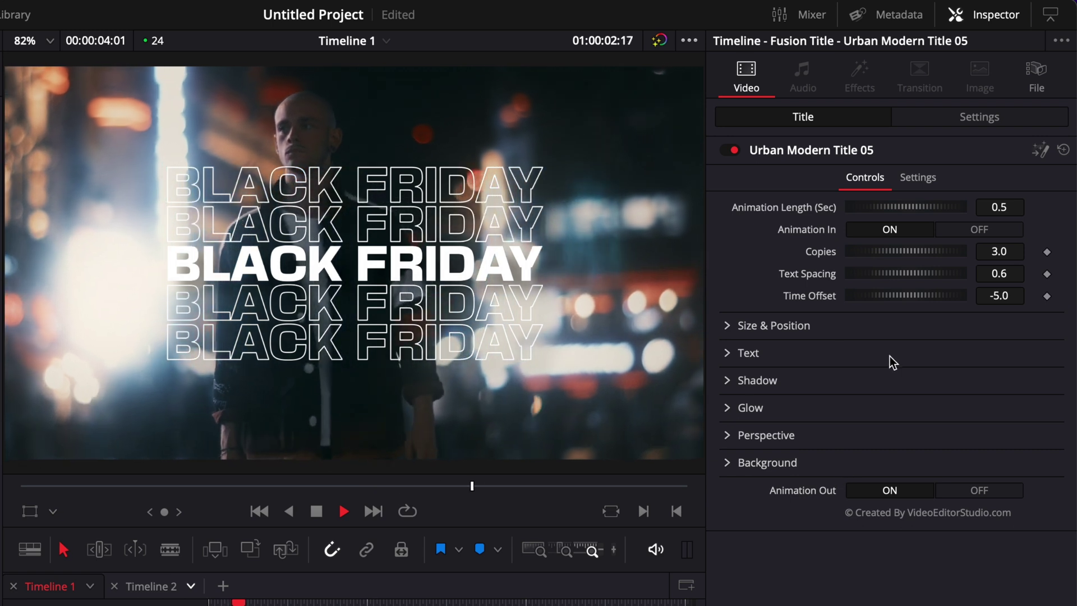
key(space)
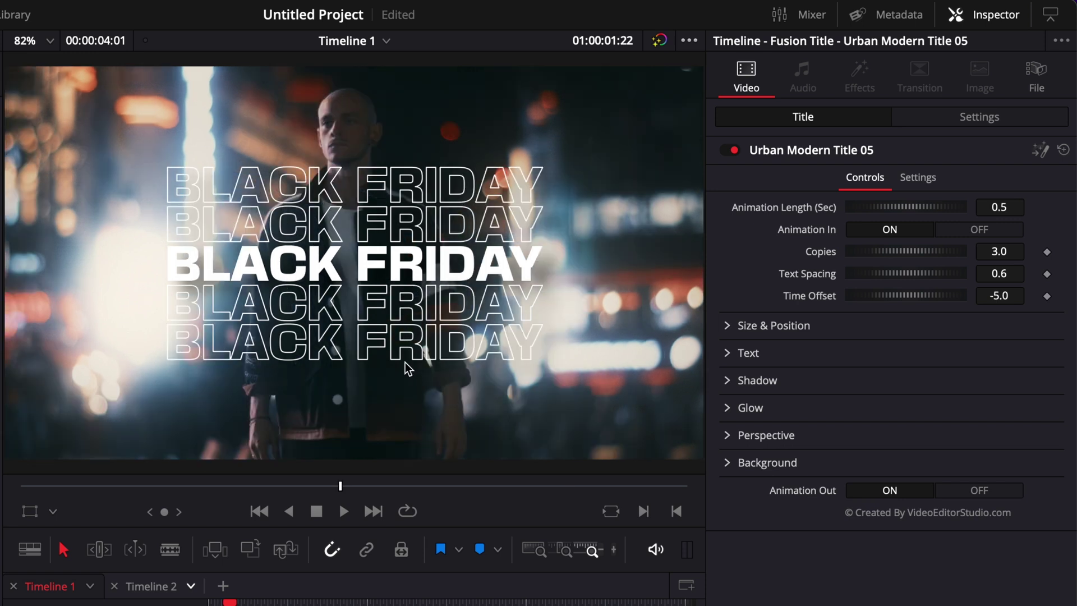
Set the title to 6 copies and spread them further apart with Text Spacing
click(1000, 250)
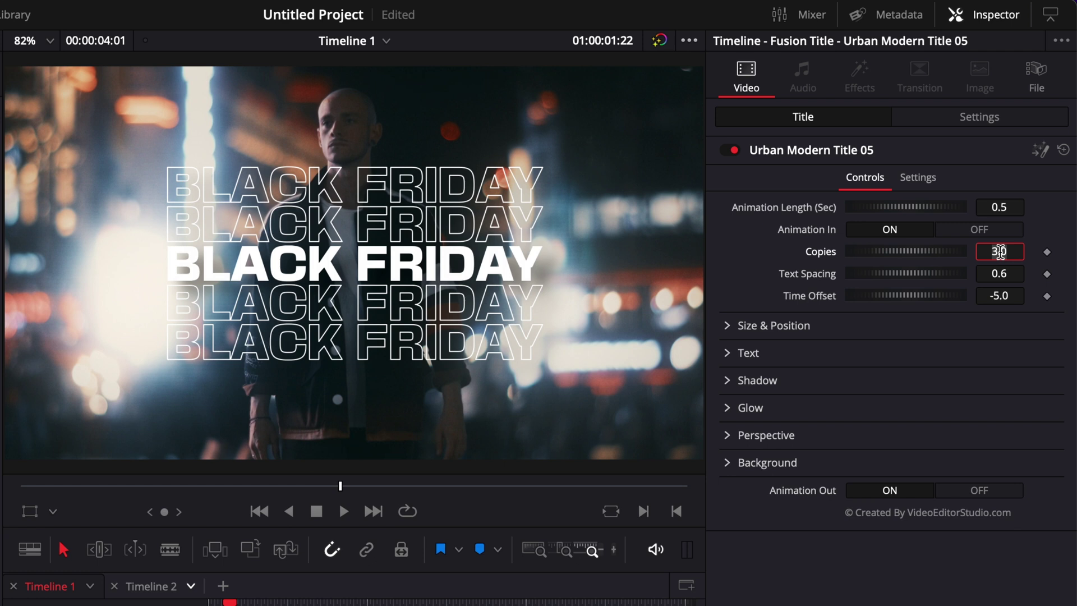
text(6)
key(Return)
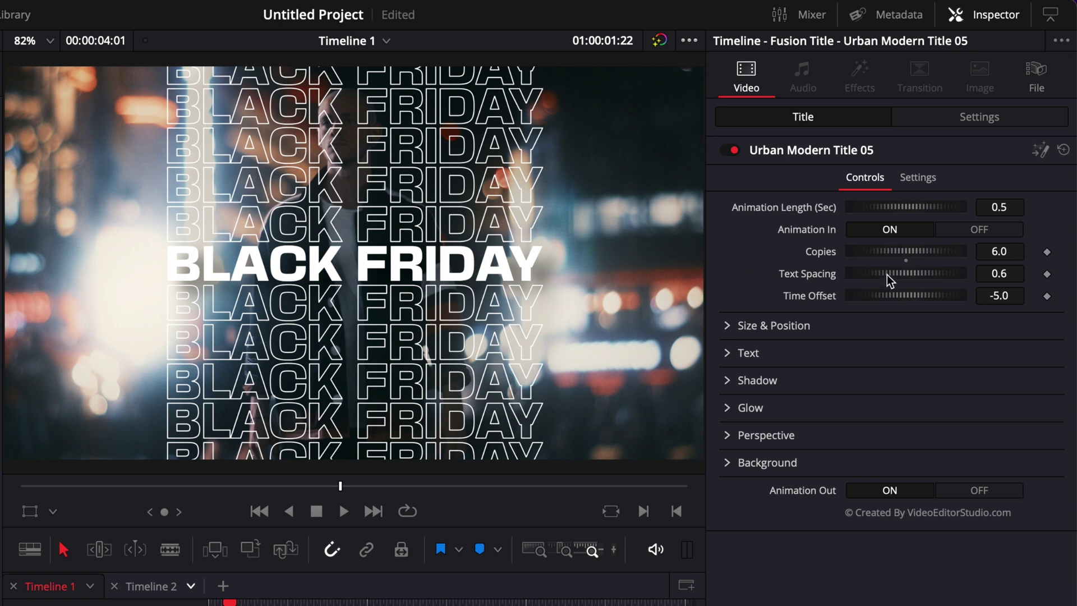
drag(876, 272, 887, 273)
key(shift+Left)
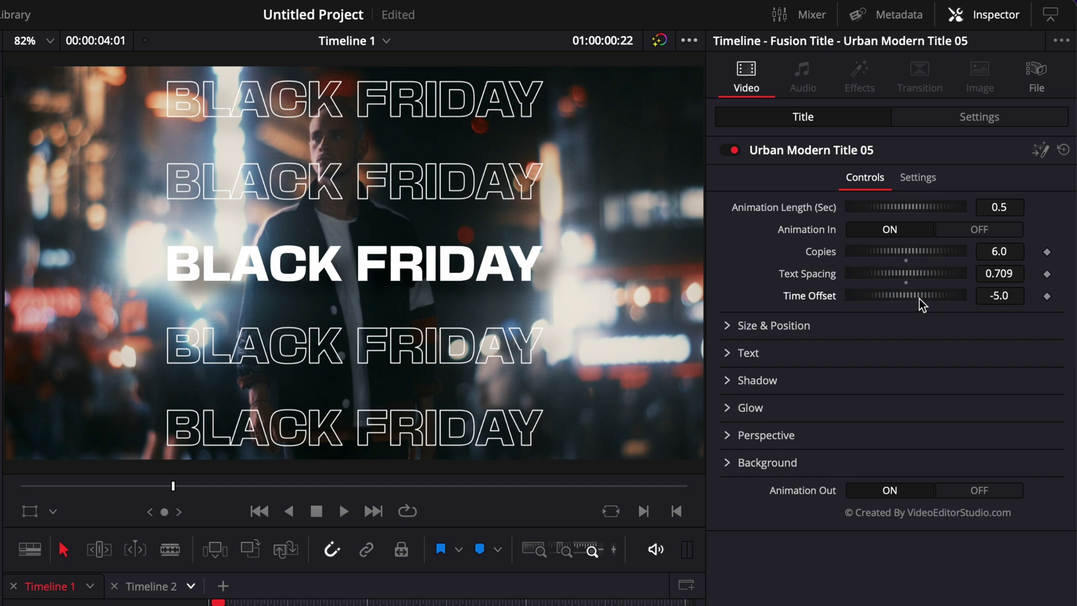
Test a Time Offset of 0, revert to -5.0, and settle Text Spacing at about 0.687
click(1007, 295)
text(0)
key(Return)
key(Home)
click(343, 510)
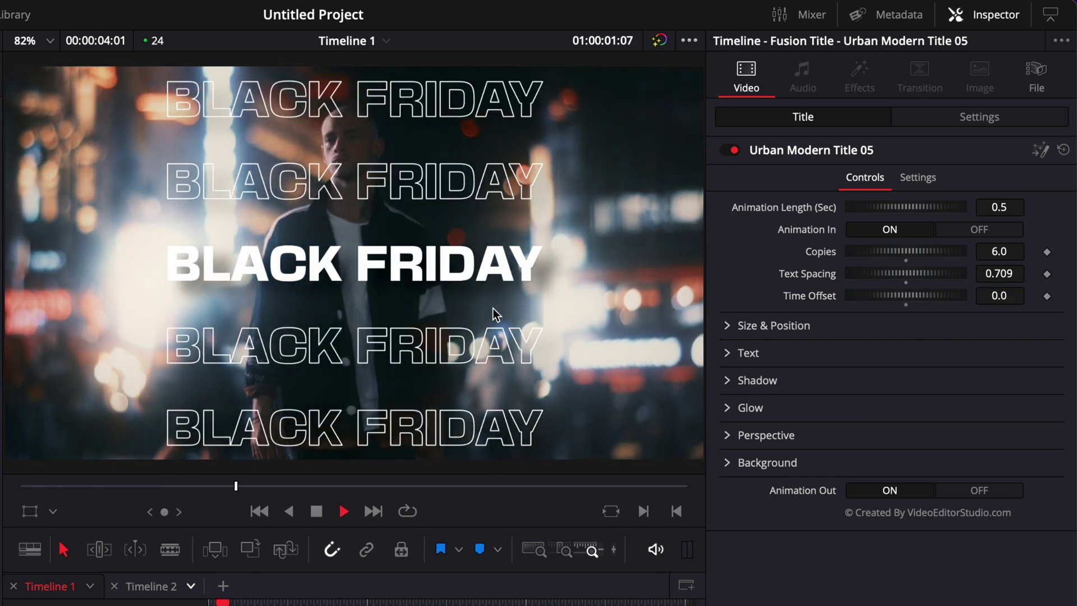
key(space)
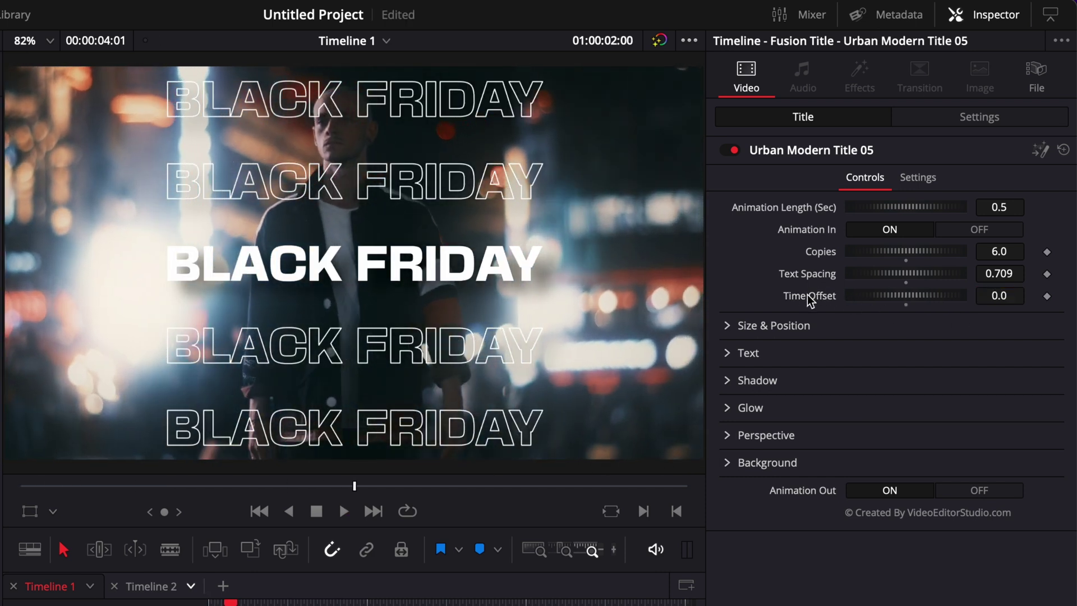
key(ctrl+z)
drag(941, 271, 939, 271)
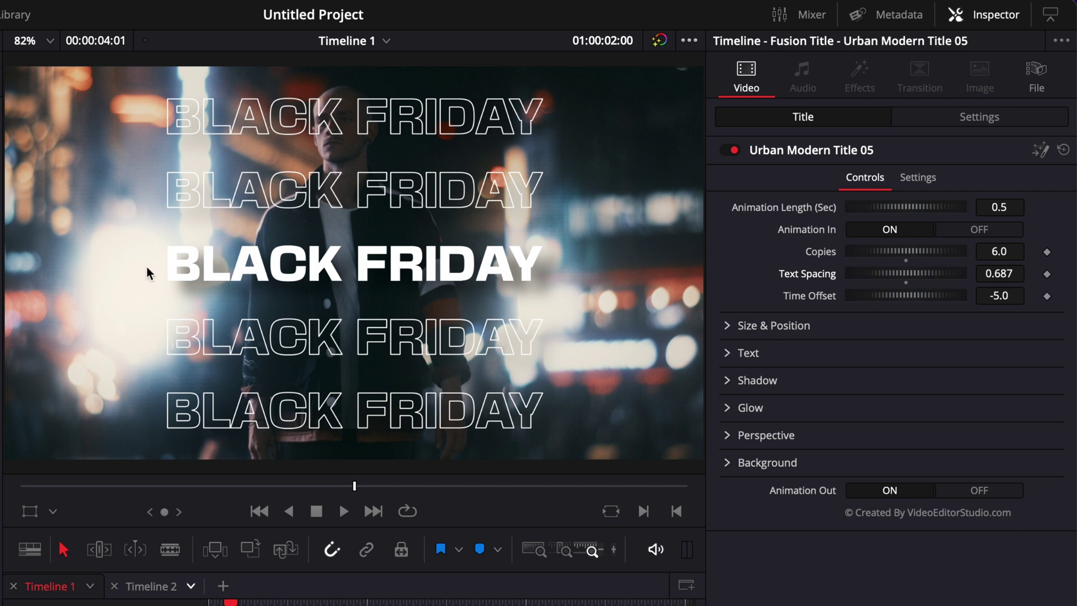
Raise Glow gain to about 0.827 so the centre BLACK FRIDAY line glows, then expand Background
click(726, 409)
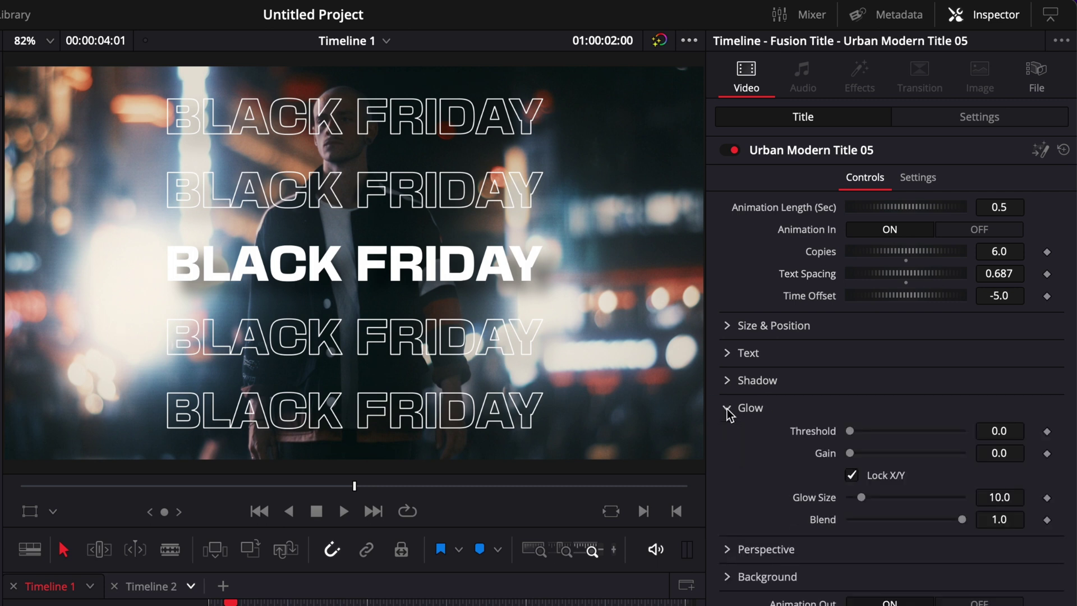
mouse_move(852, 456)
mouse_down()
mouse_move(879, 458)
mouse_move(868, 458)
mouse_up()
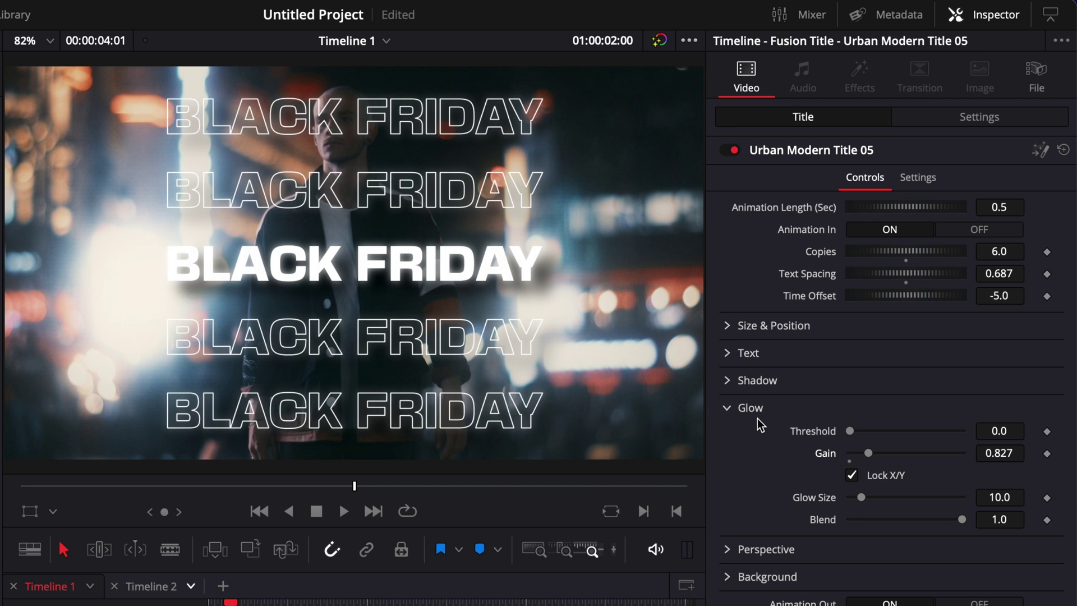
click(727, 408)
click(727, 464)
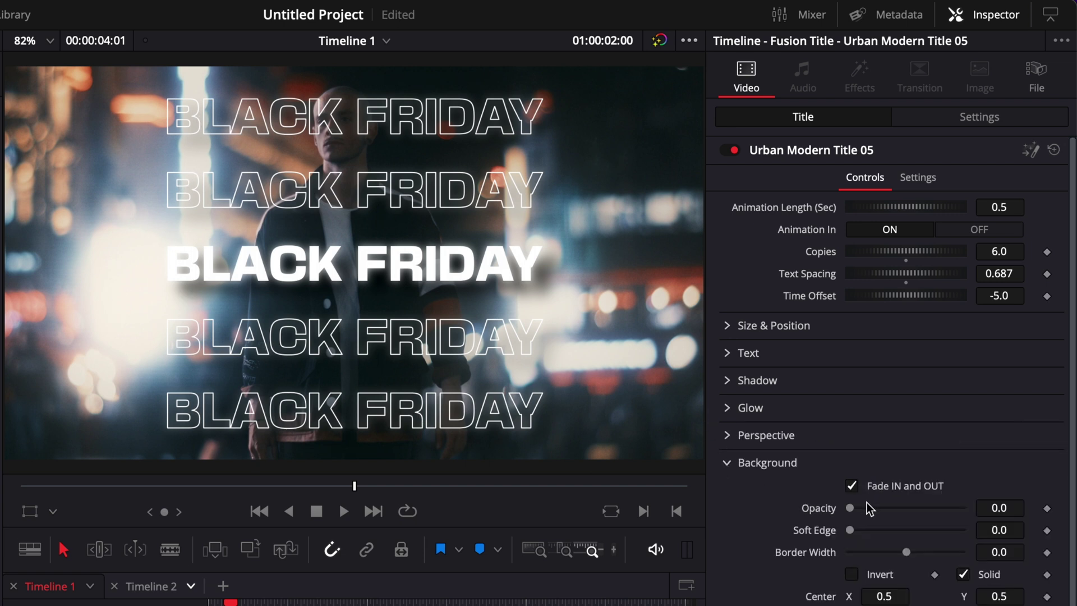